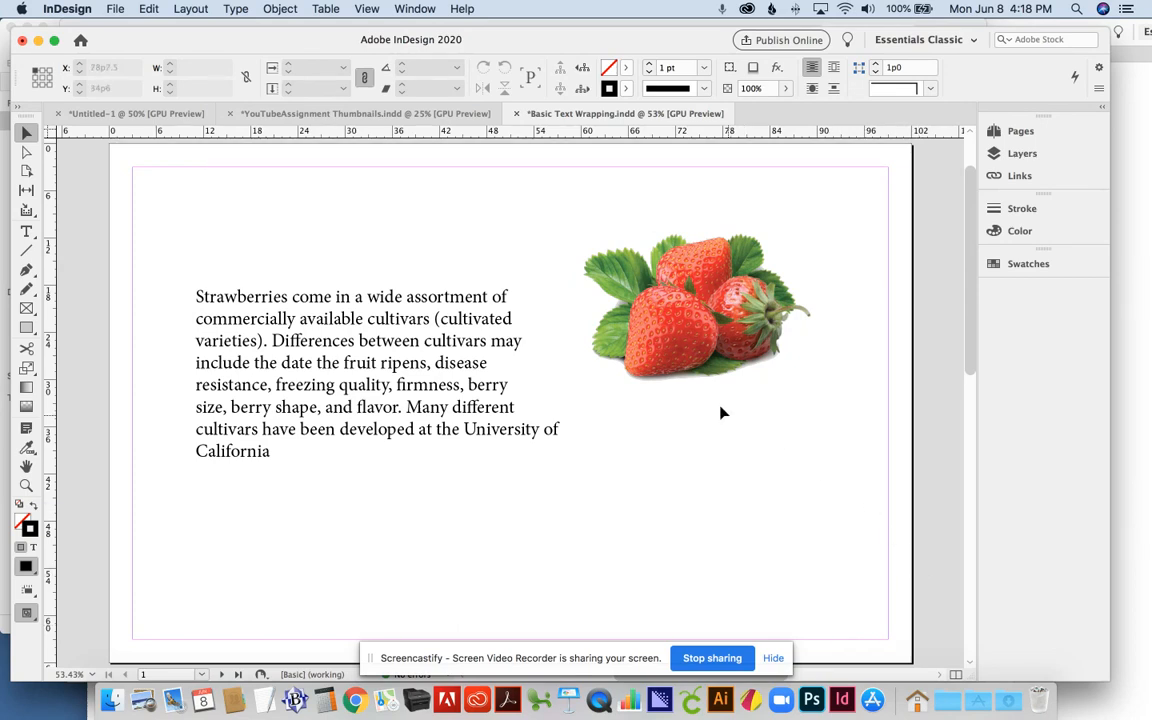
Step: Show the Text Wrap settings and move them clear of the strawberry image
click(432, 9)
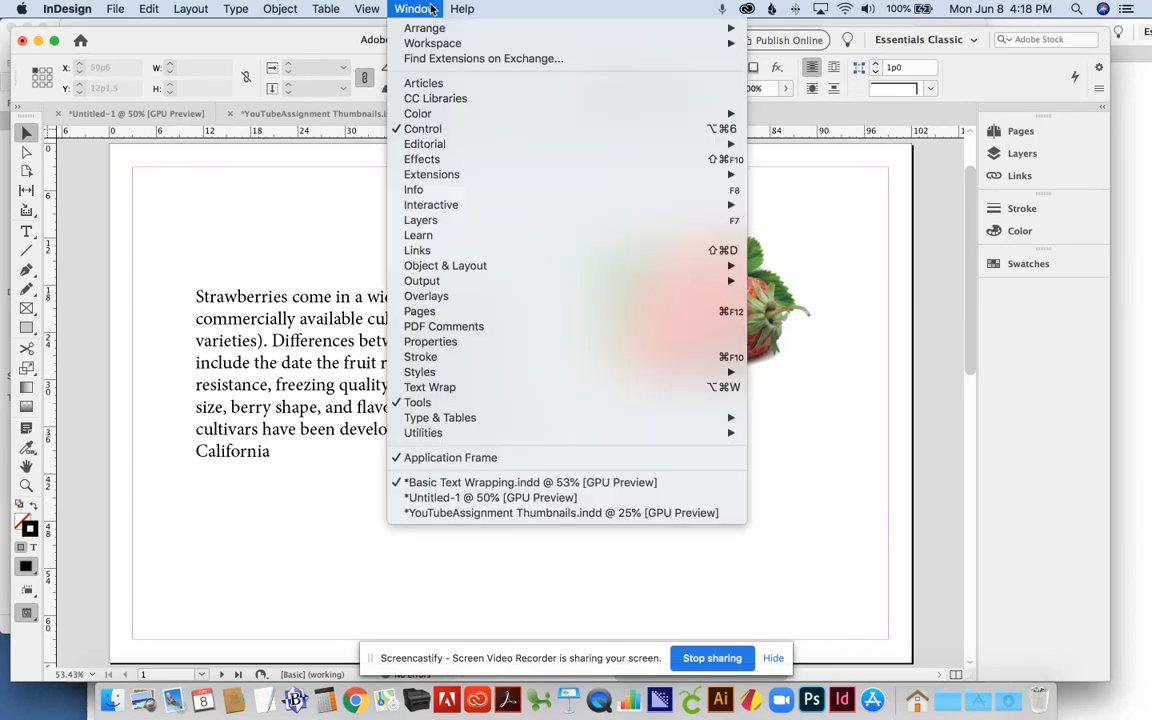
click(432, 9)
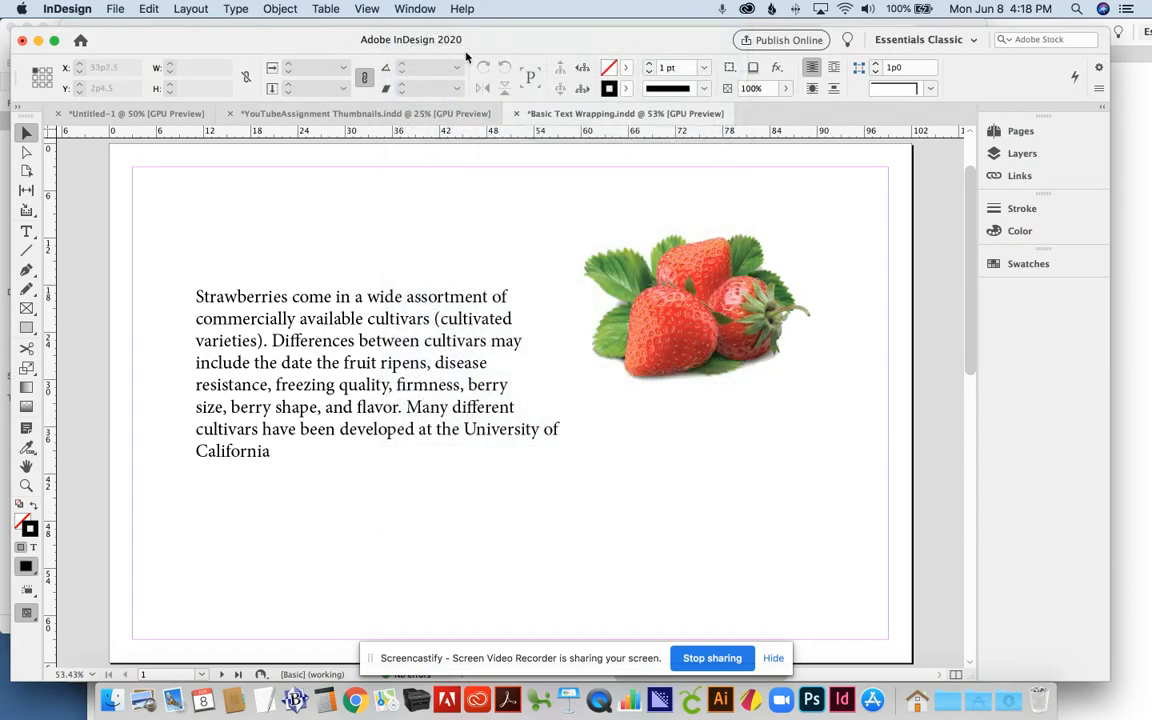
click(428, 8)
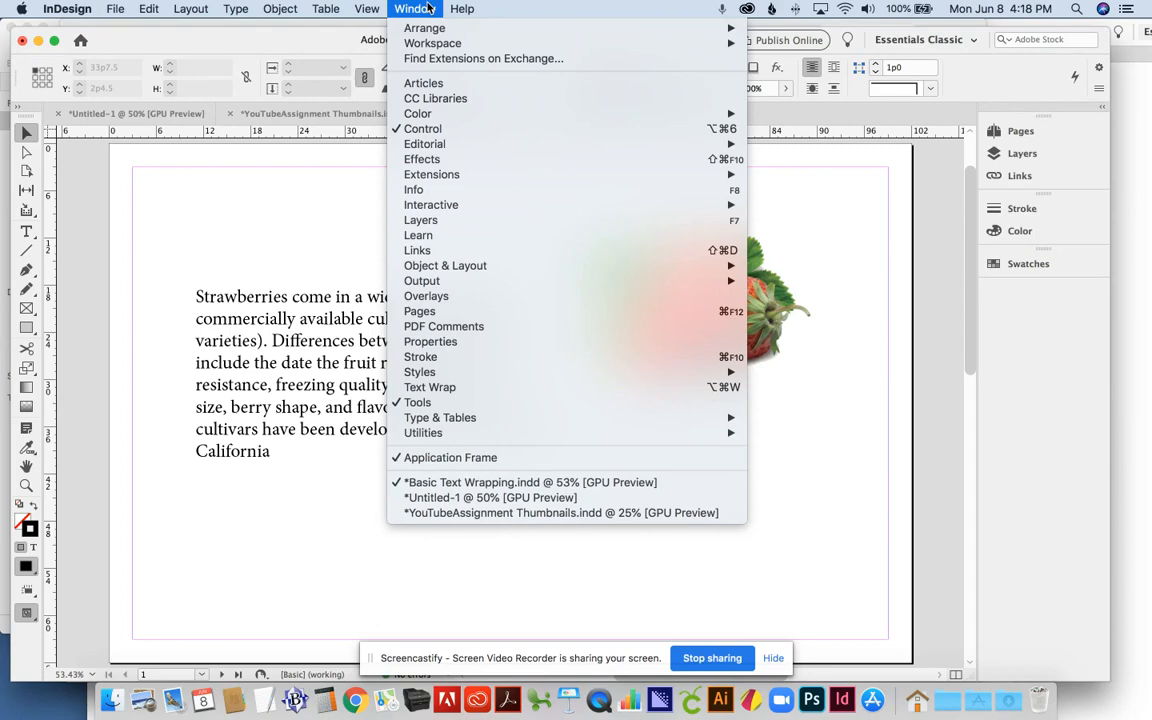
mouse_move(424, 47)
click(414, 9)
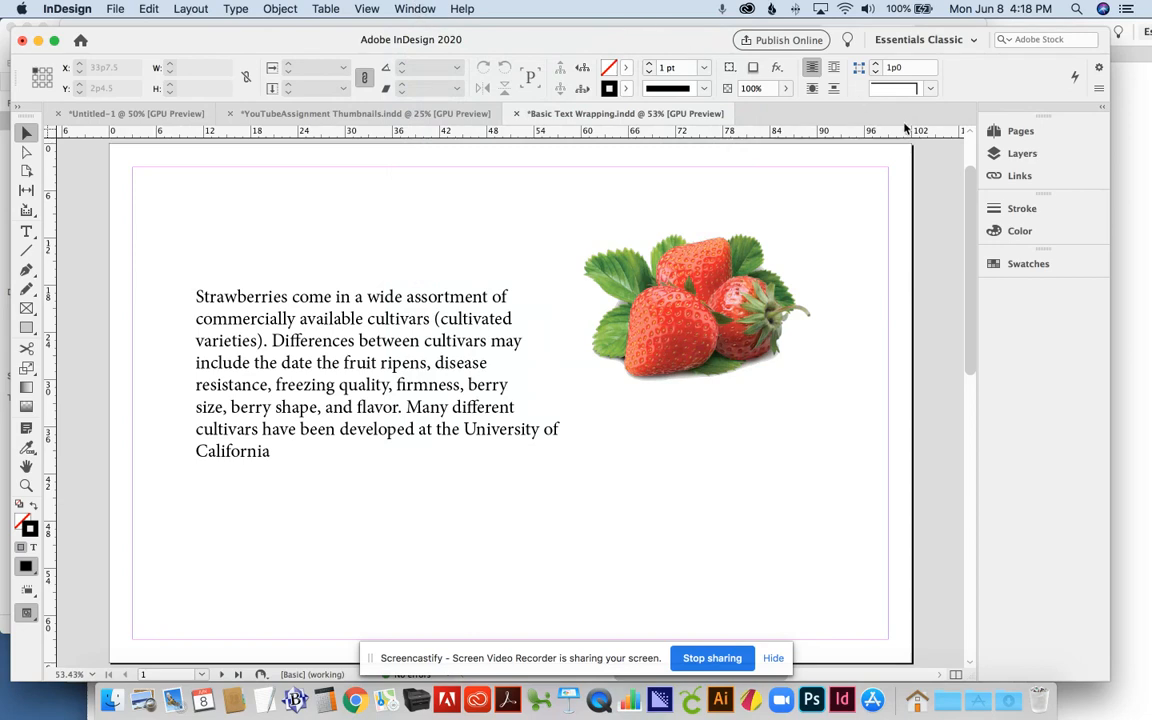
click(416, 8)
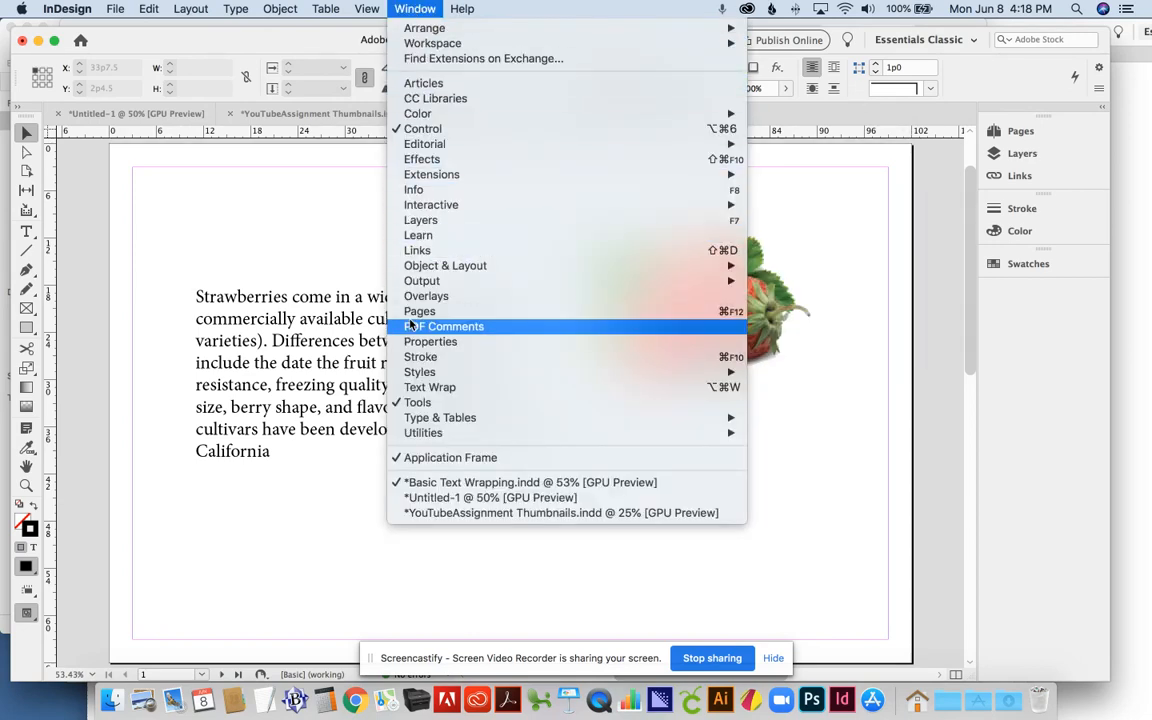
click(428, 387)
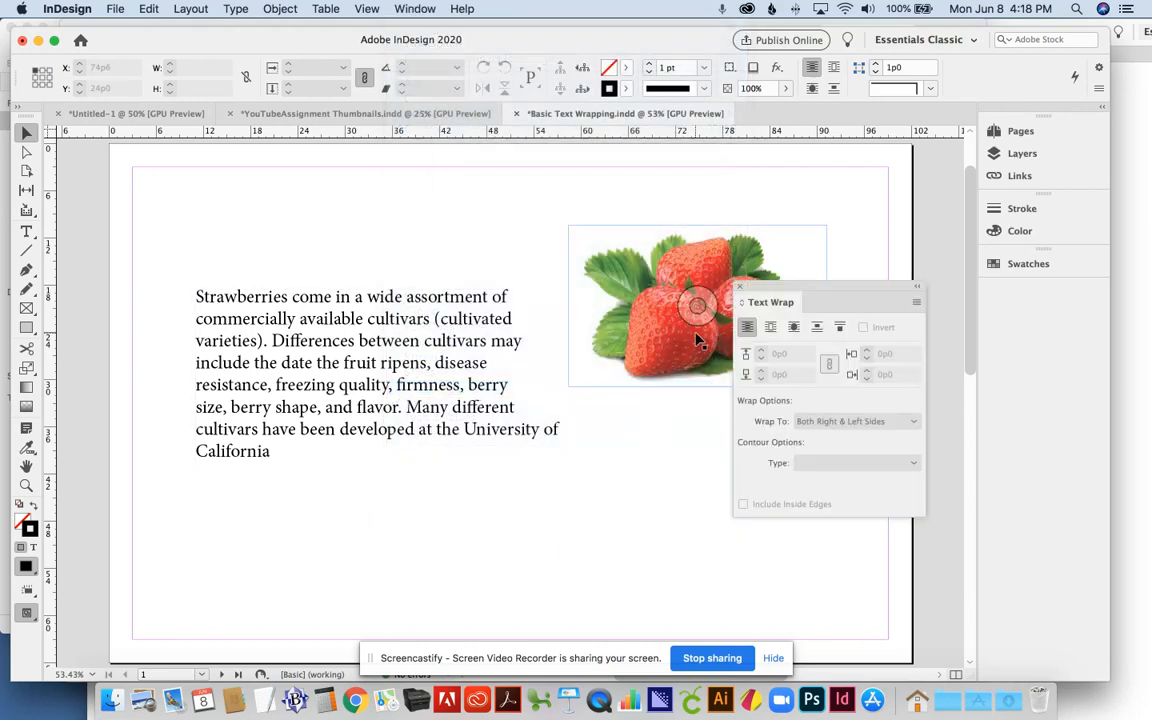
drag(813, 292, 833, 440)
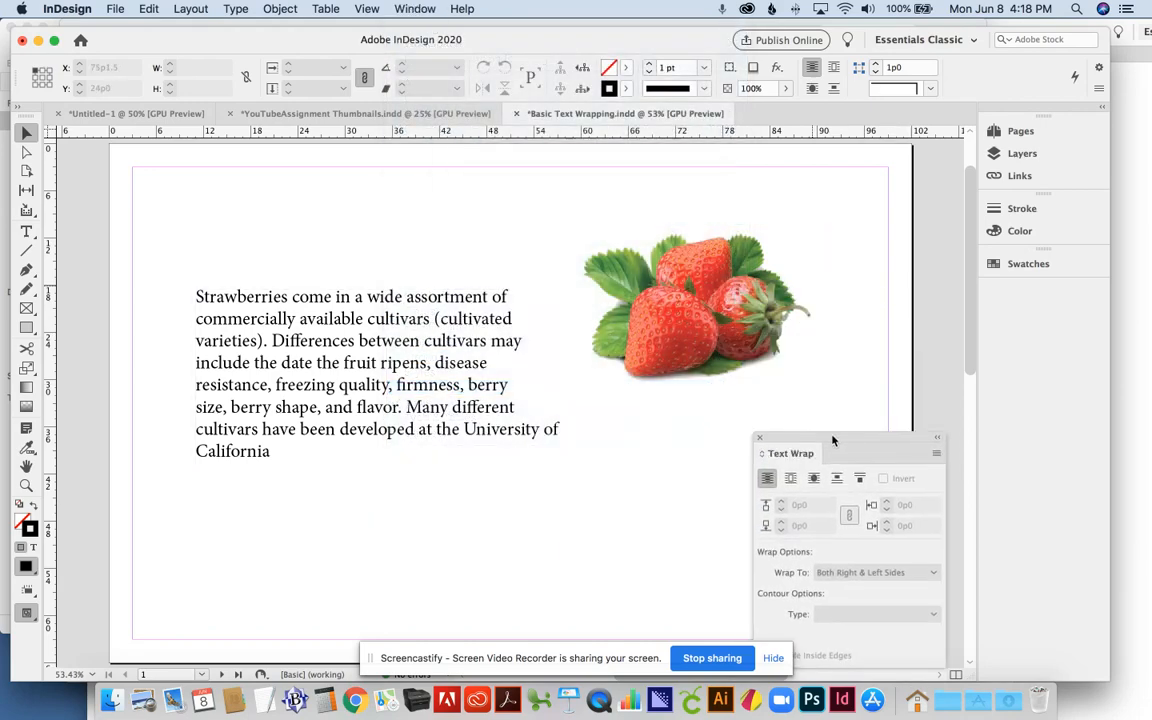
Step: Display page 1 from the document's page thumbnails, then collapse the page overview
click(1016, 133)
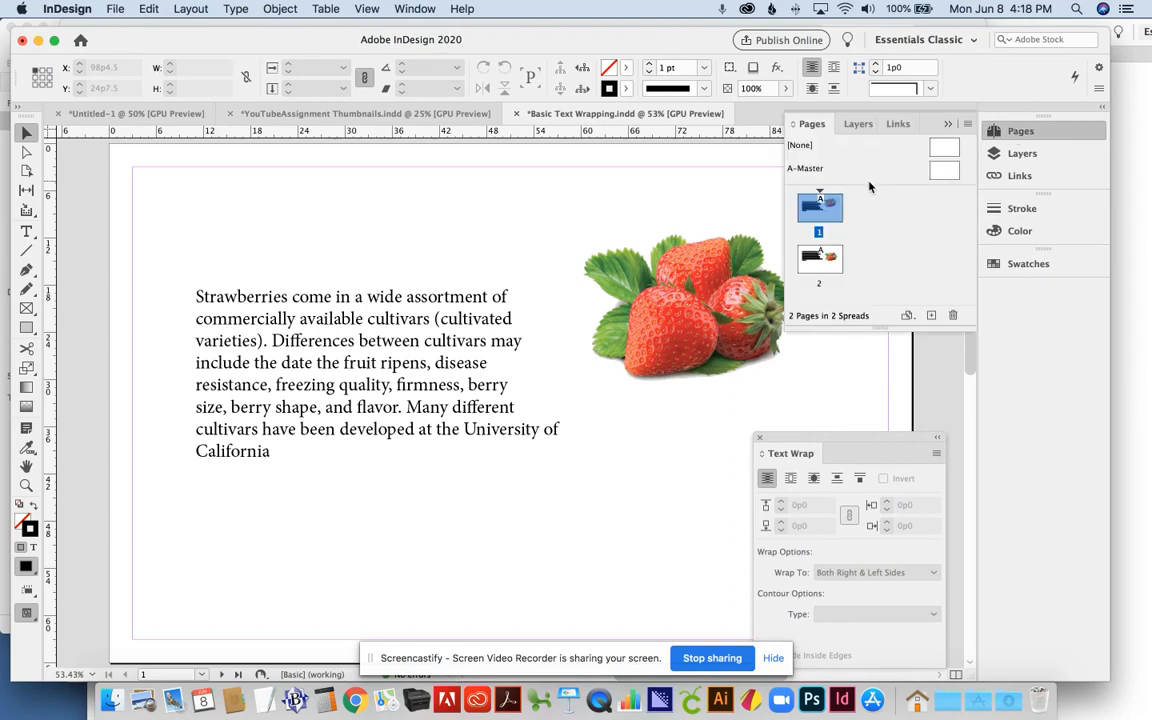
click(1020, 131)
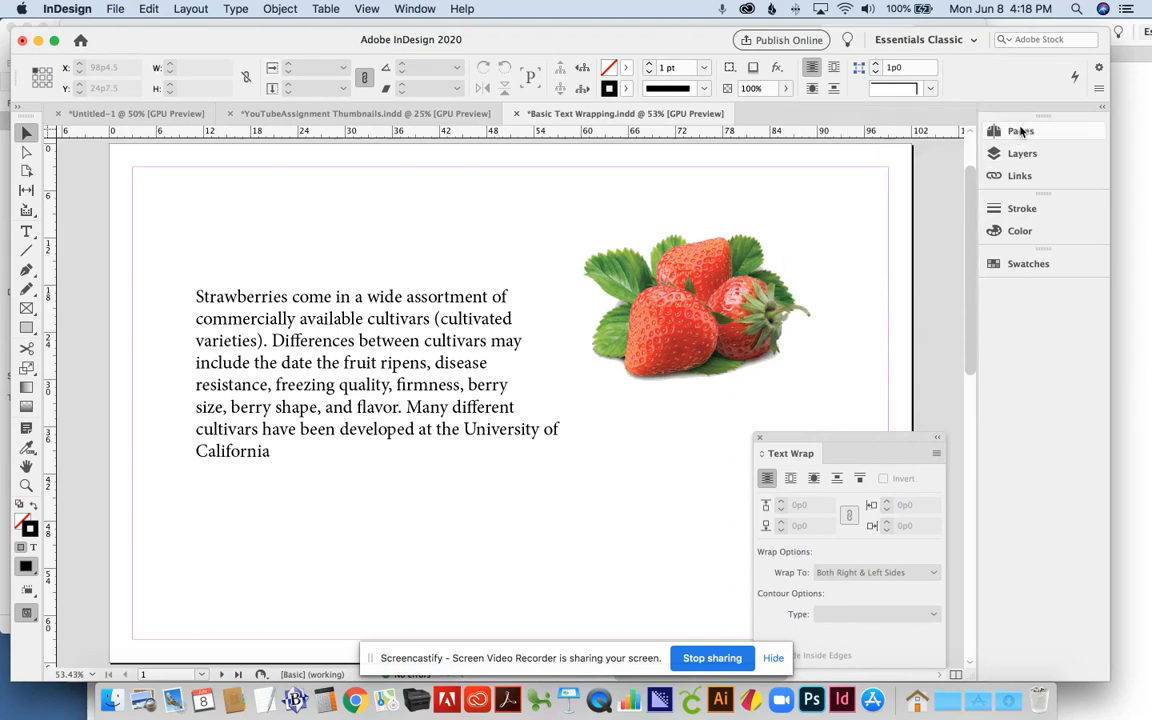
click(1020, 131)
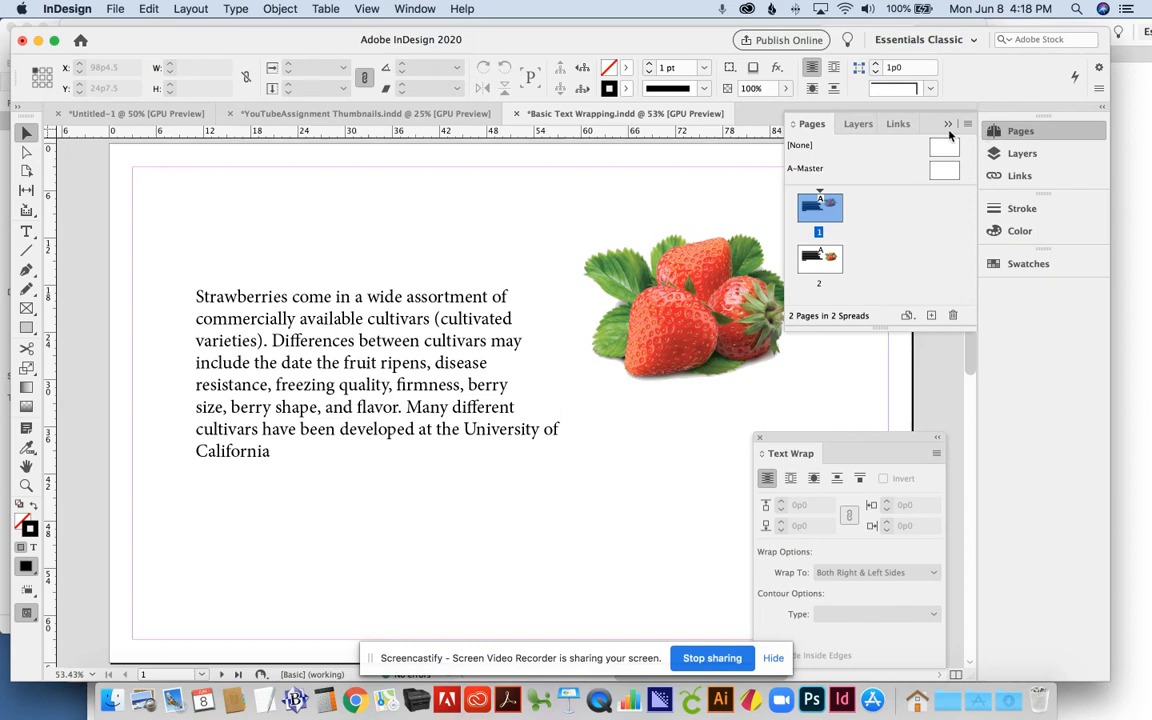
double_click(826, 207)
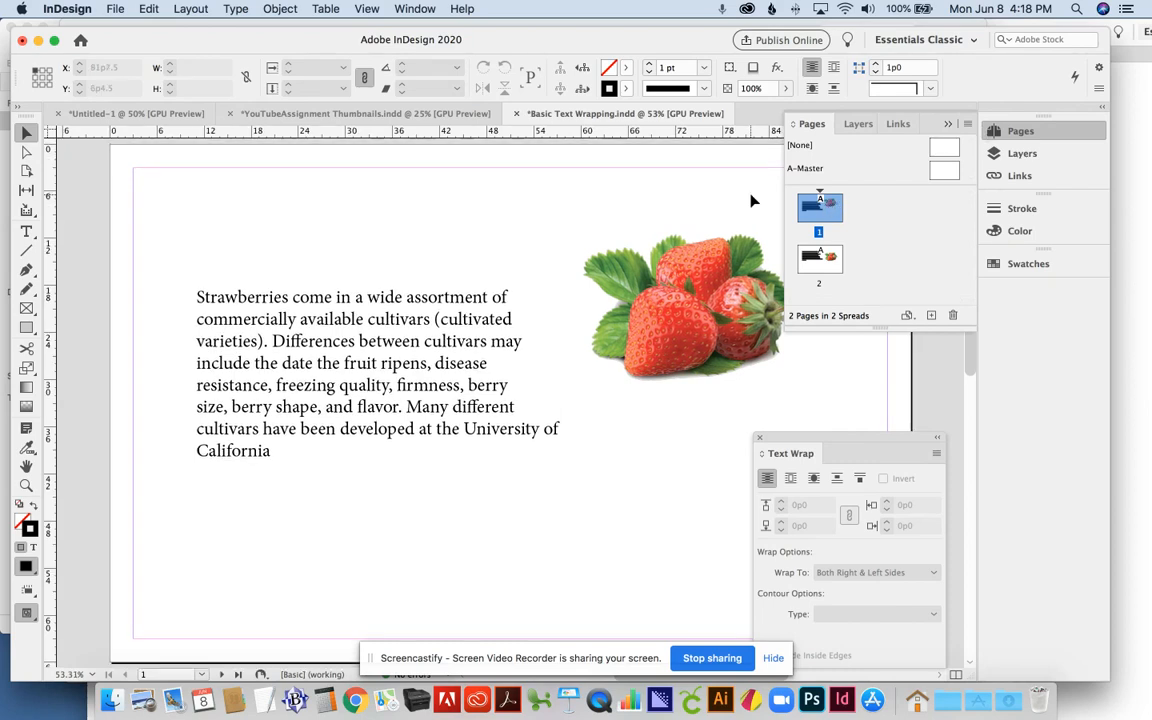
click(947, 124)
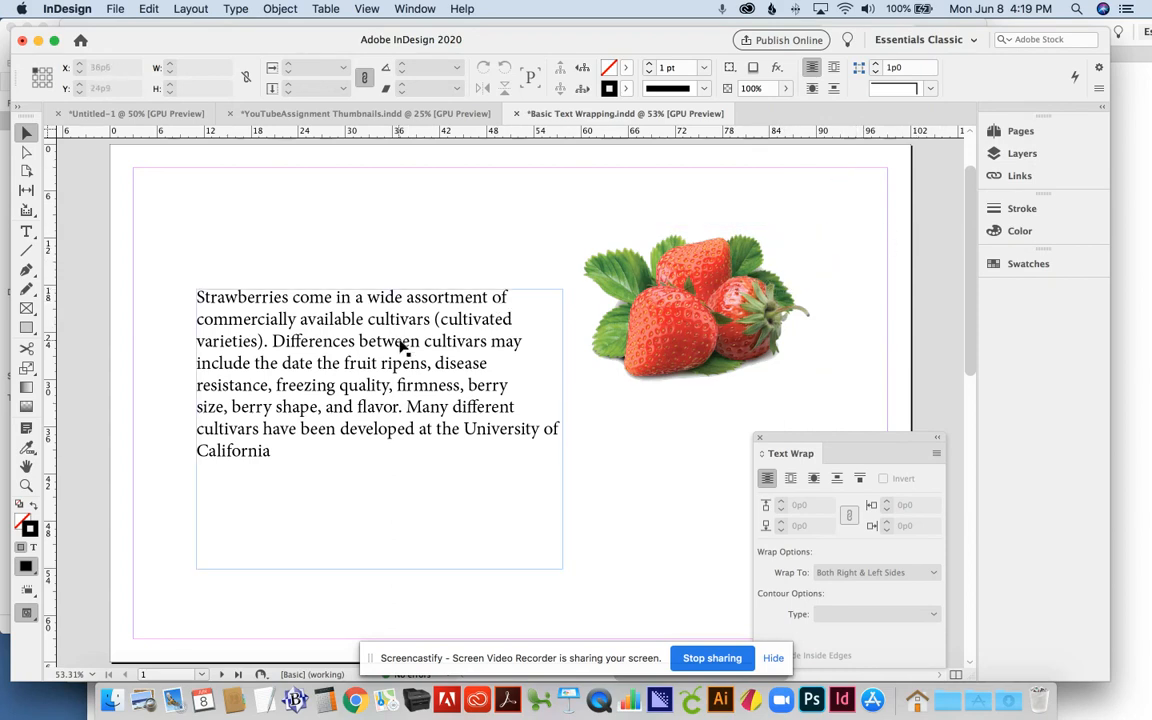
Step: Wrap text around the strawberry image's object shape, using the Alpha Channel contour type with Alpha 1
click(715, 260)
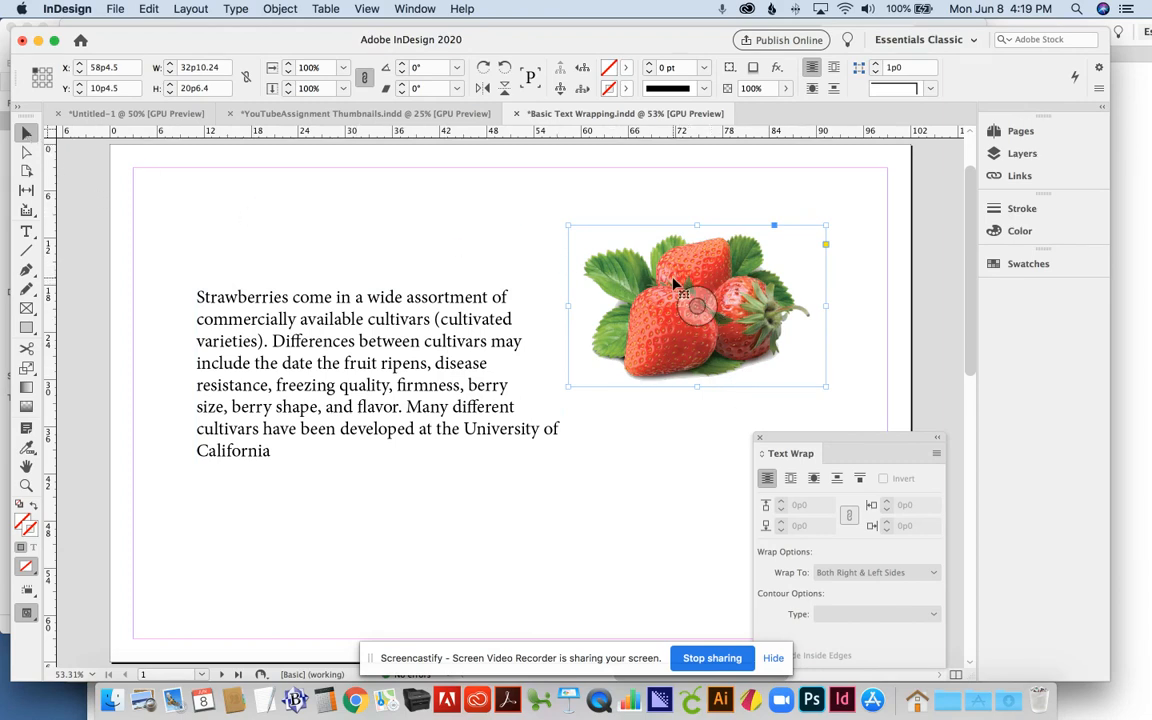
click(814, 480)
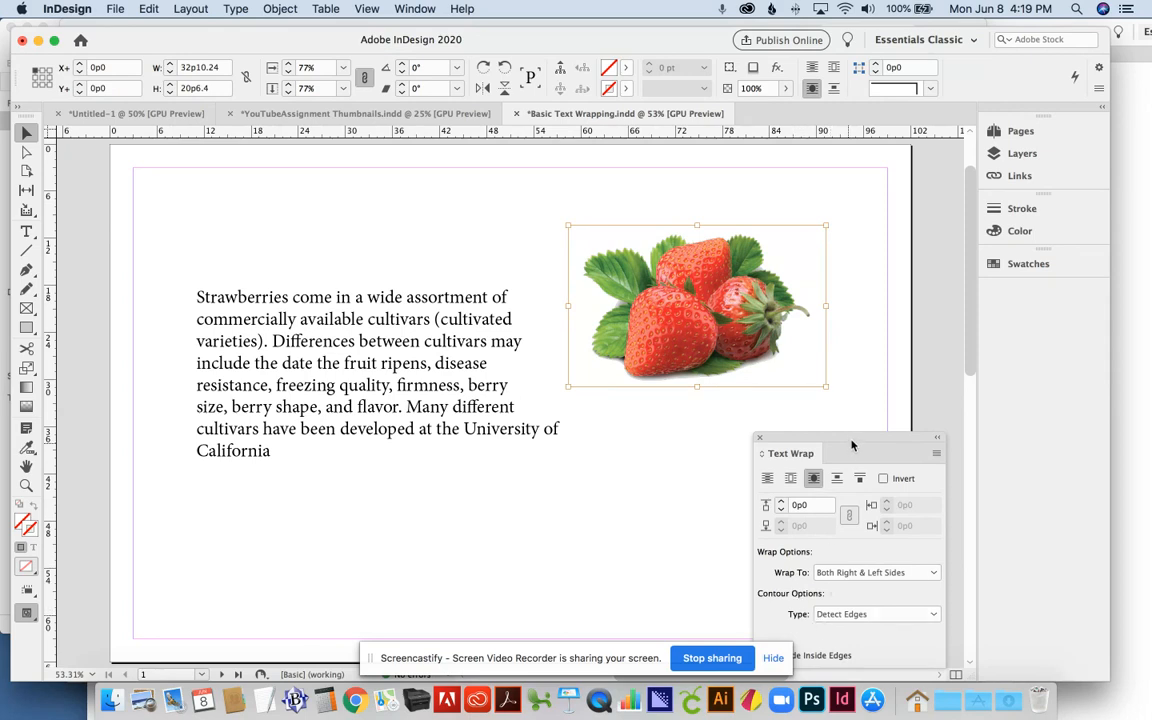
drag(852, 445, 896, 366)
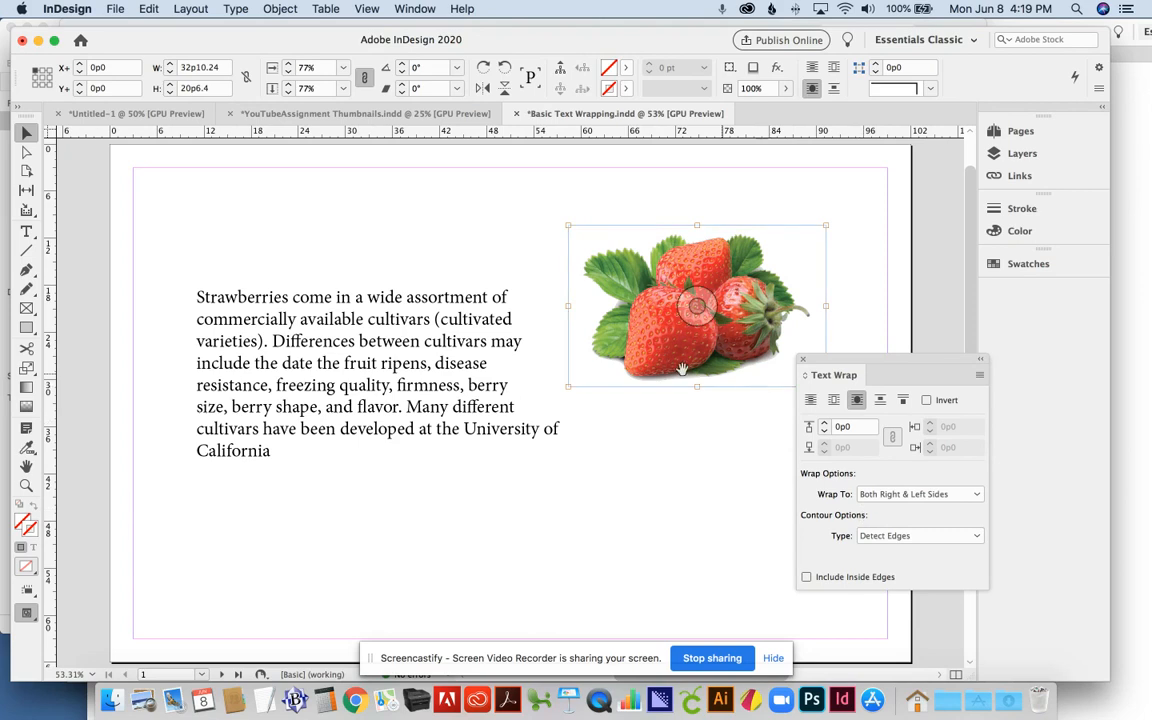
click(879, 538)
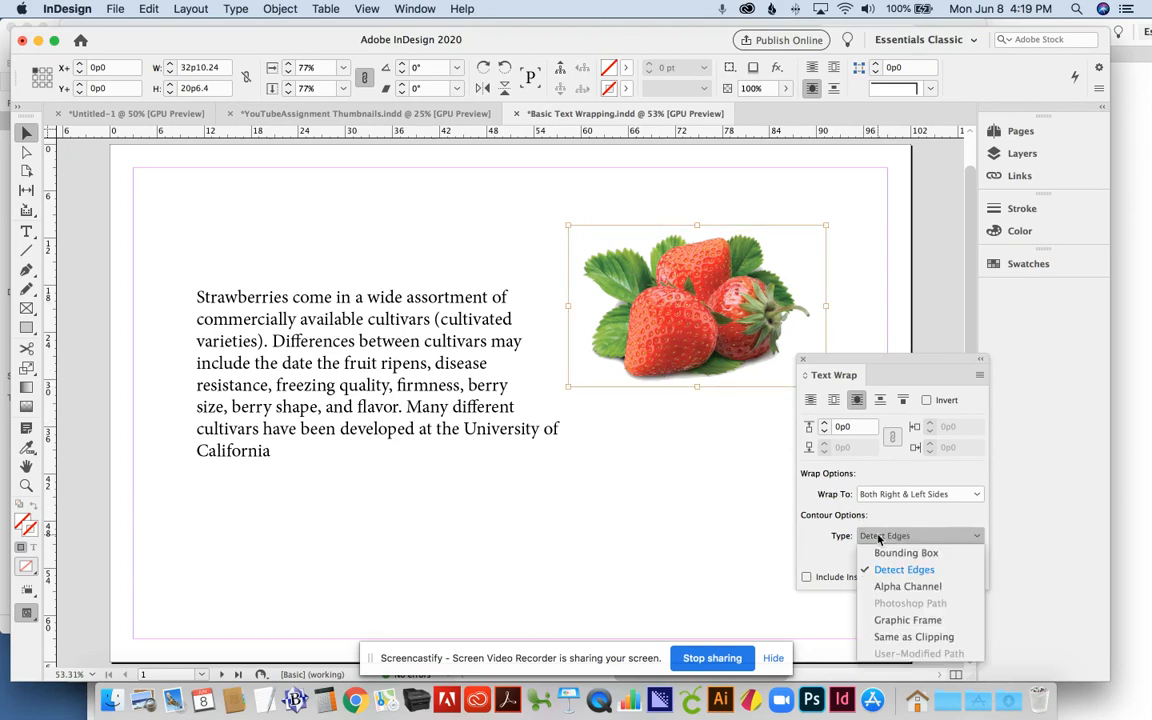
click(880, 587)
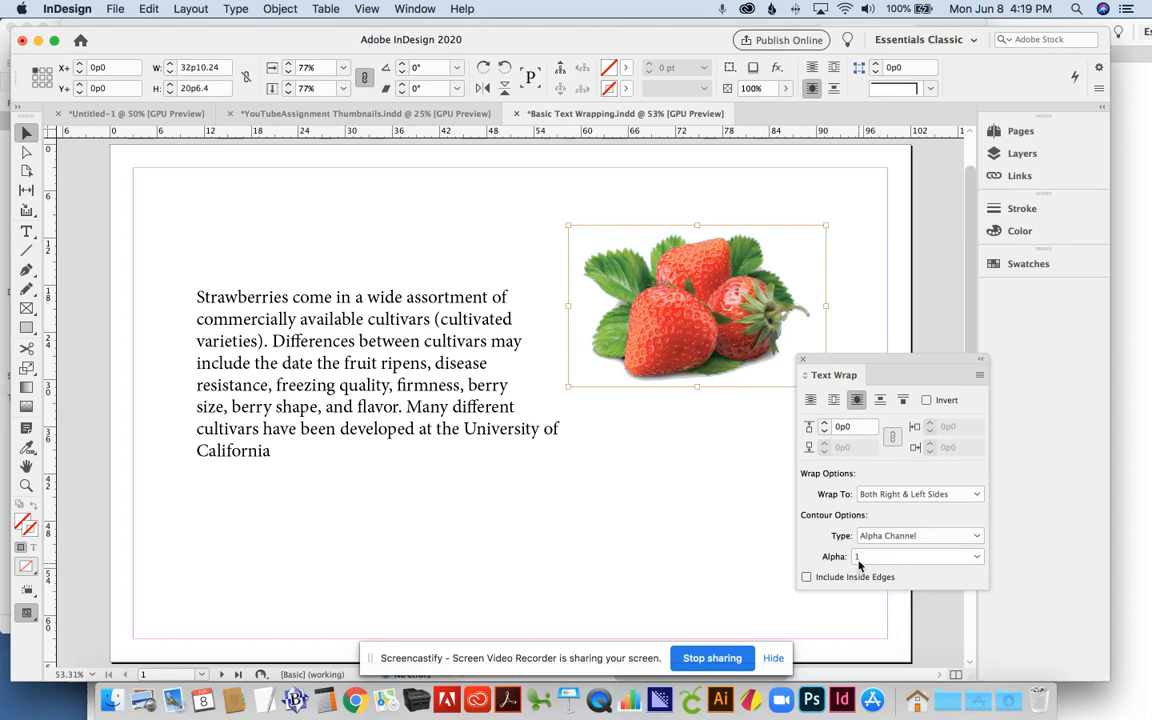
click(896, 250)
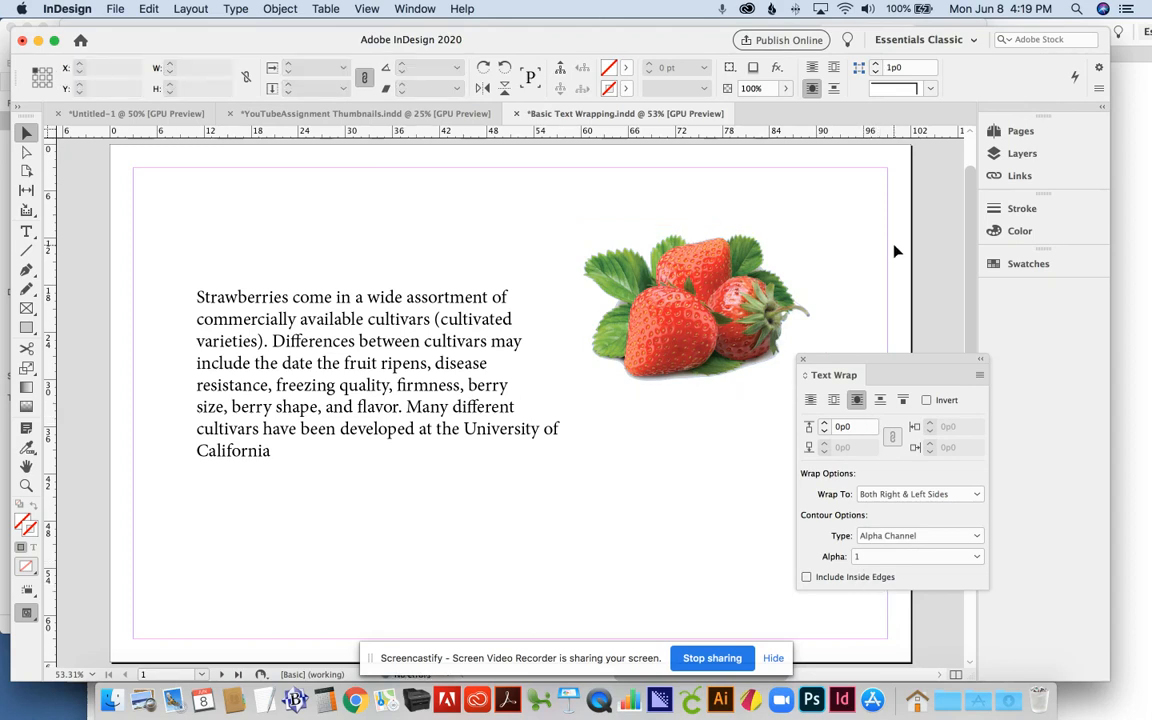
Step: Move the strawberry image over the text paragraph to about X 28p0, Y 24p0
click(792, 265)
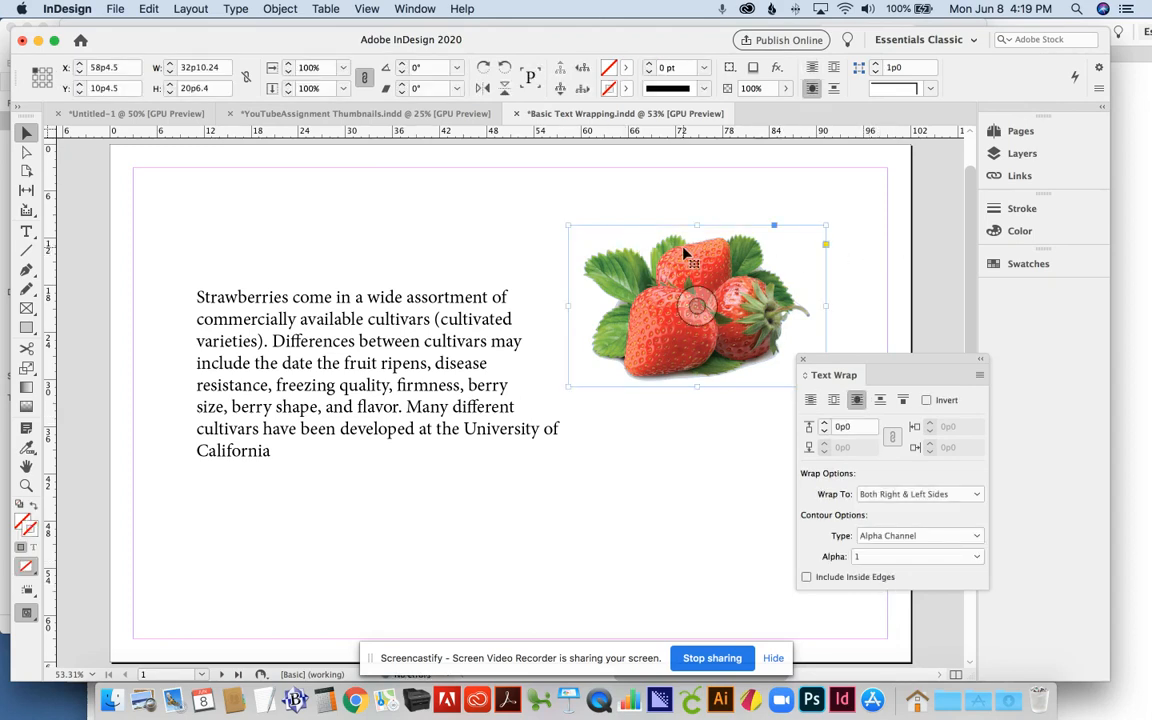
drag(683, 255, 687, 254)
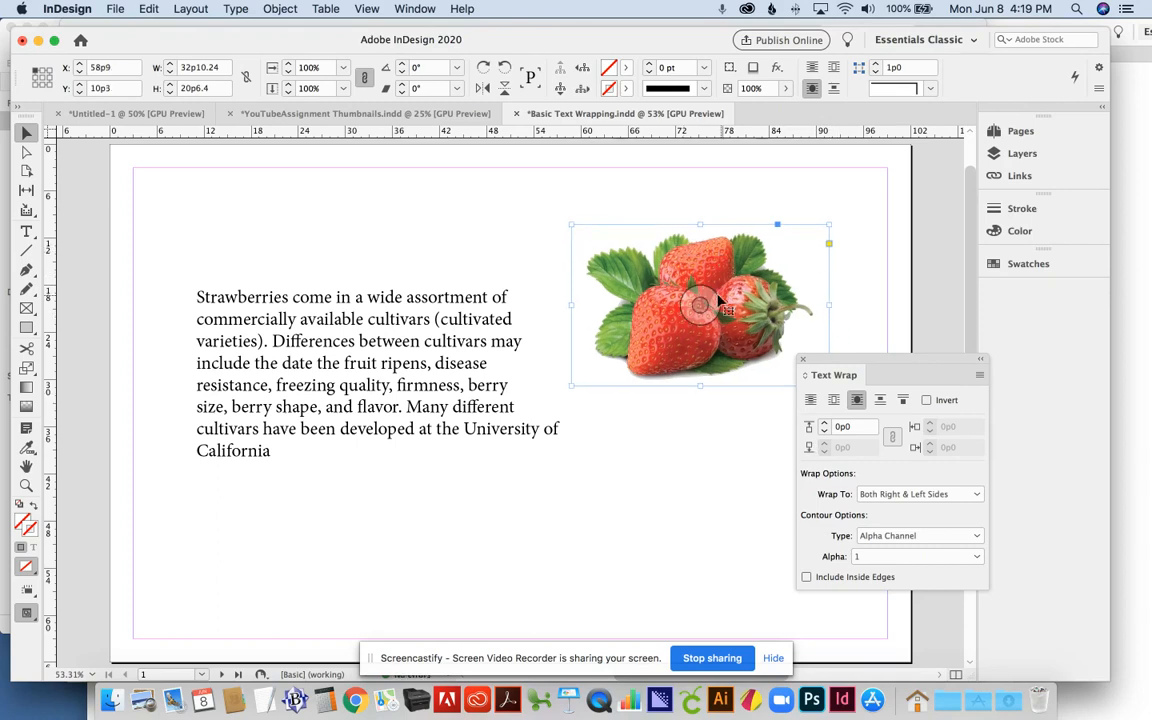
drag(690, 259, 400, 344)
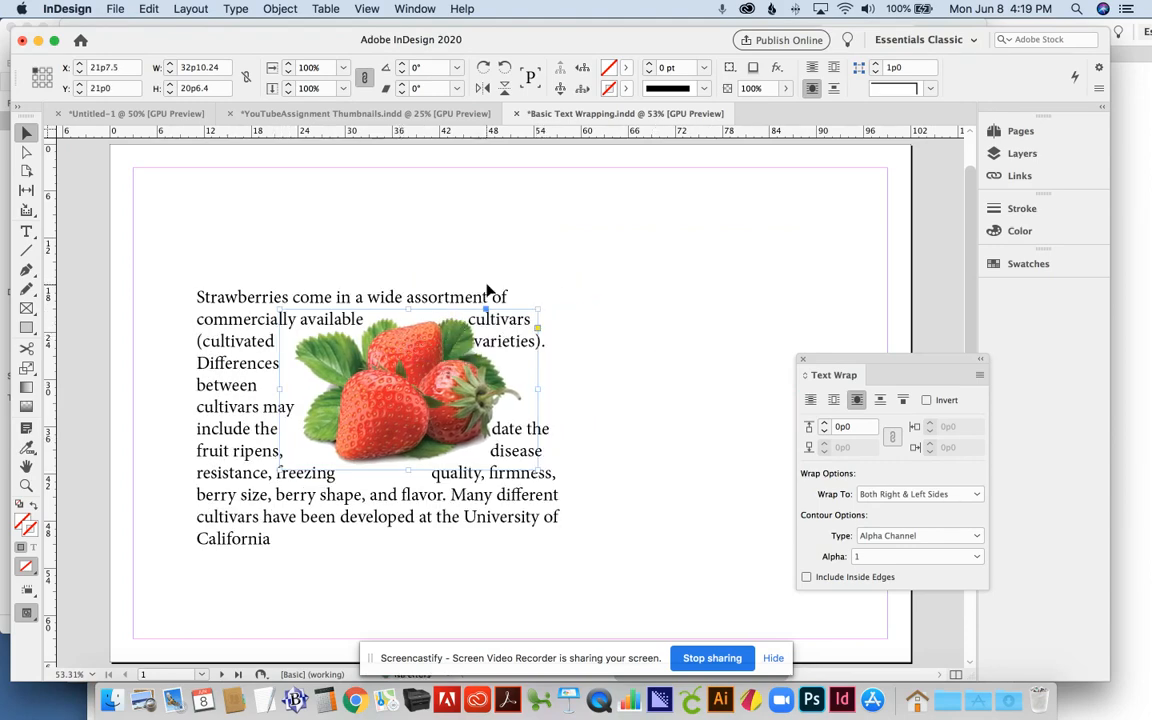
click(462, 246)
click(412, 295)
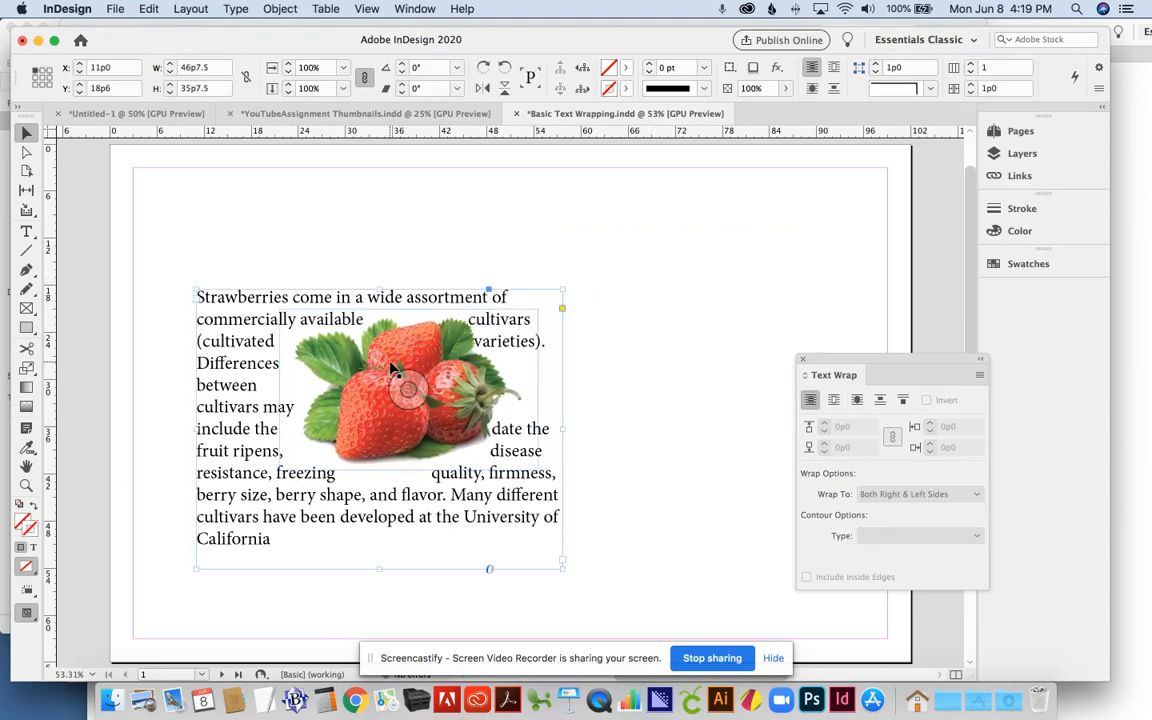
drag(392, 374, 441, 391)
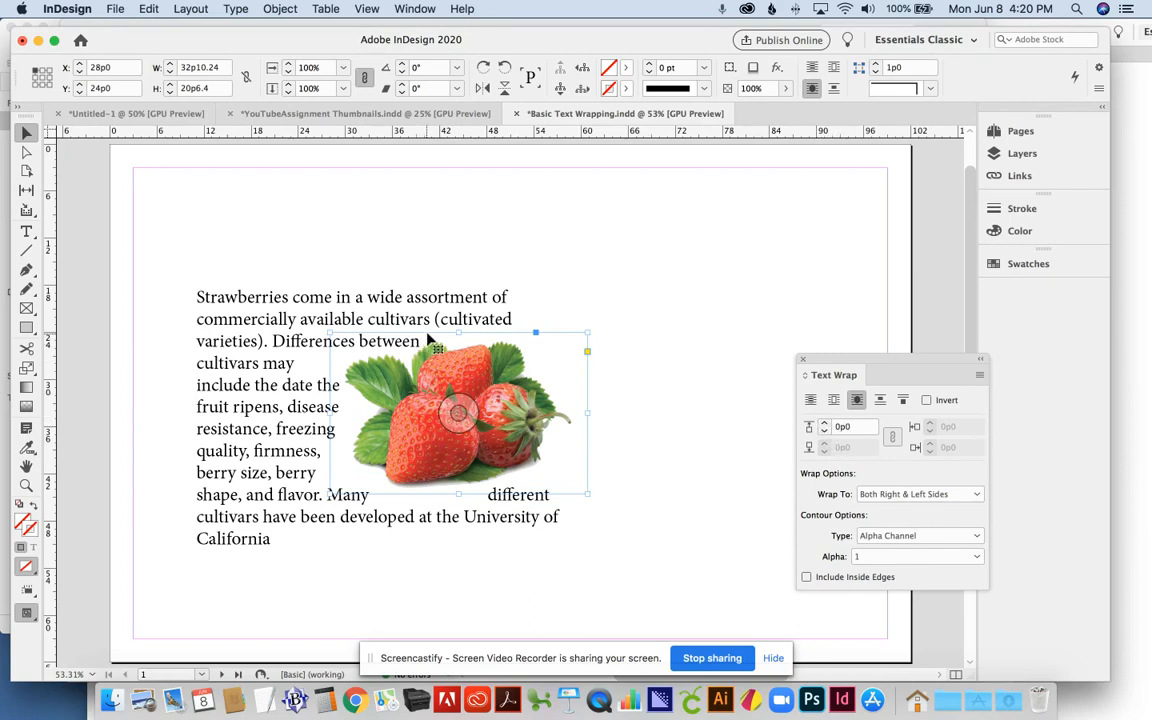
Step: Set the strawberry image's text wrap offset to 0p11
click(825, 425)
click(825, 425)
click(825, 425)
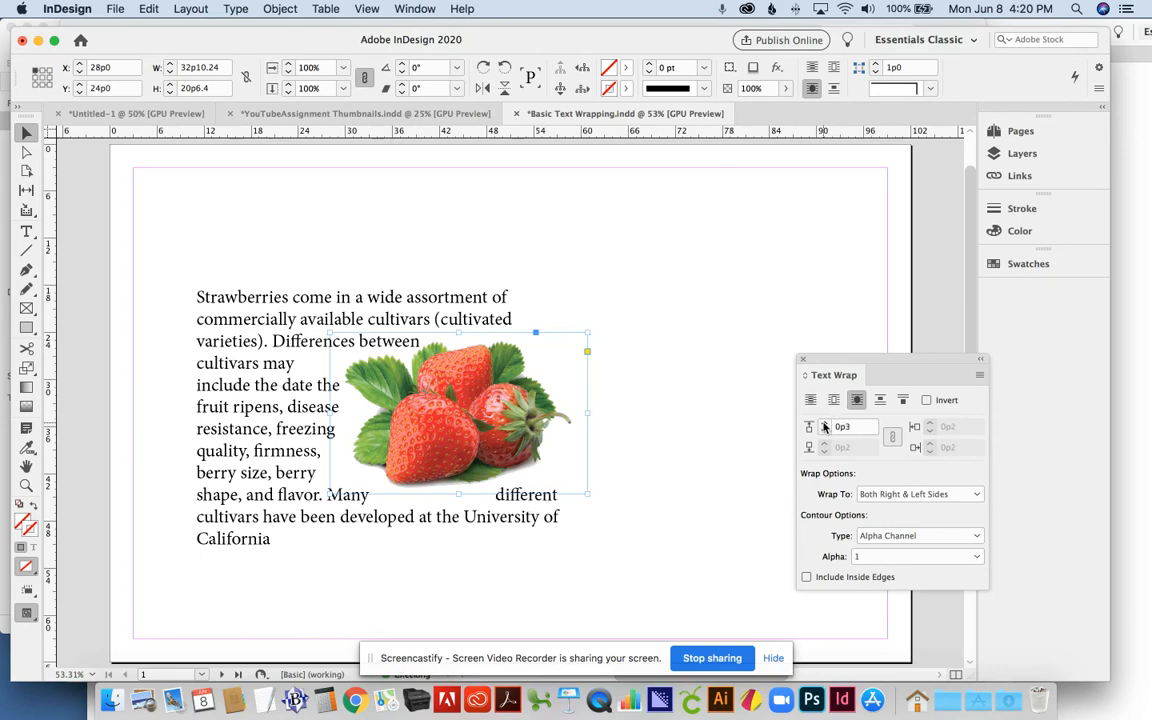
click(825, 425)
click(825, 425)
click(825, 425)
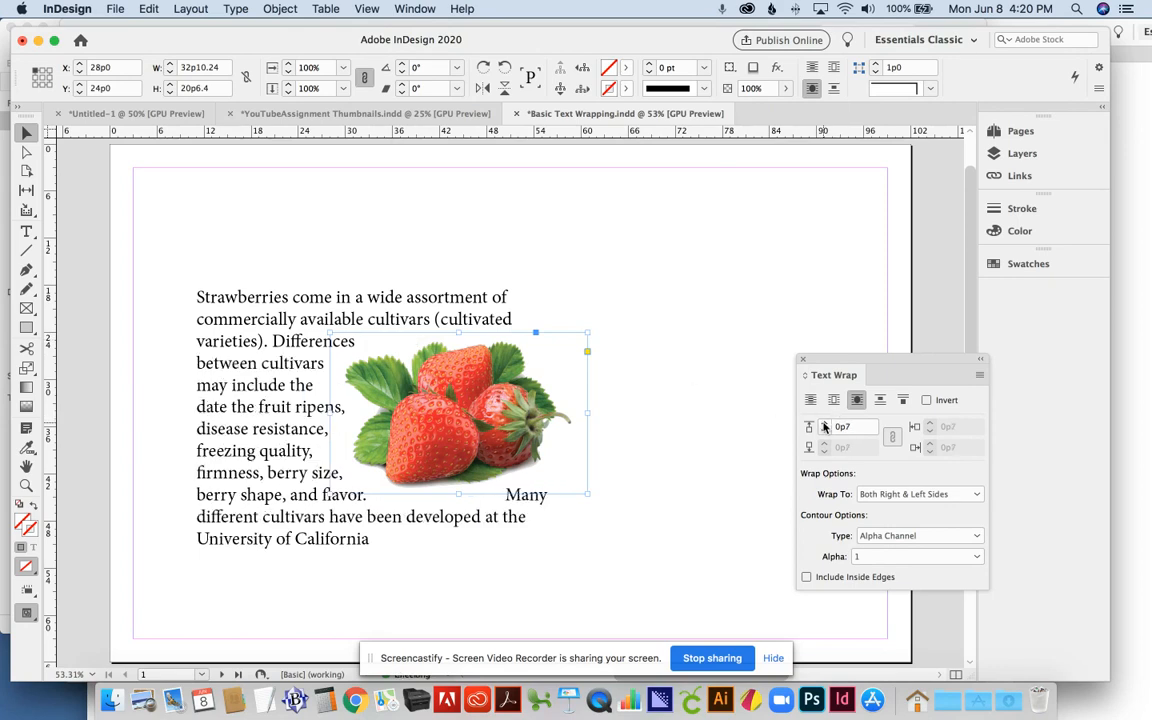
click(825, 425)
click(825, 425)
click(825, 425)
click(825, 425)
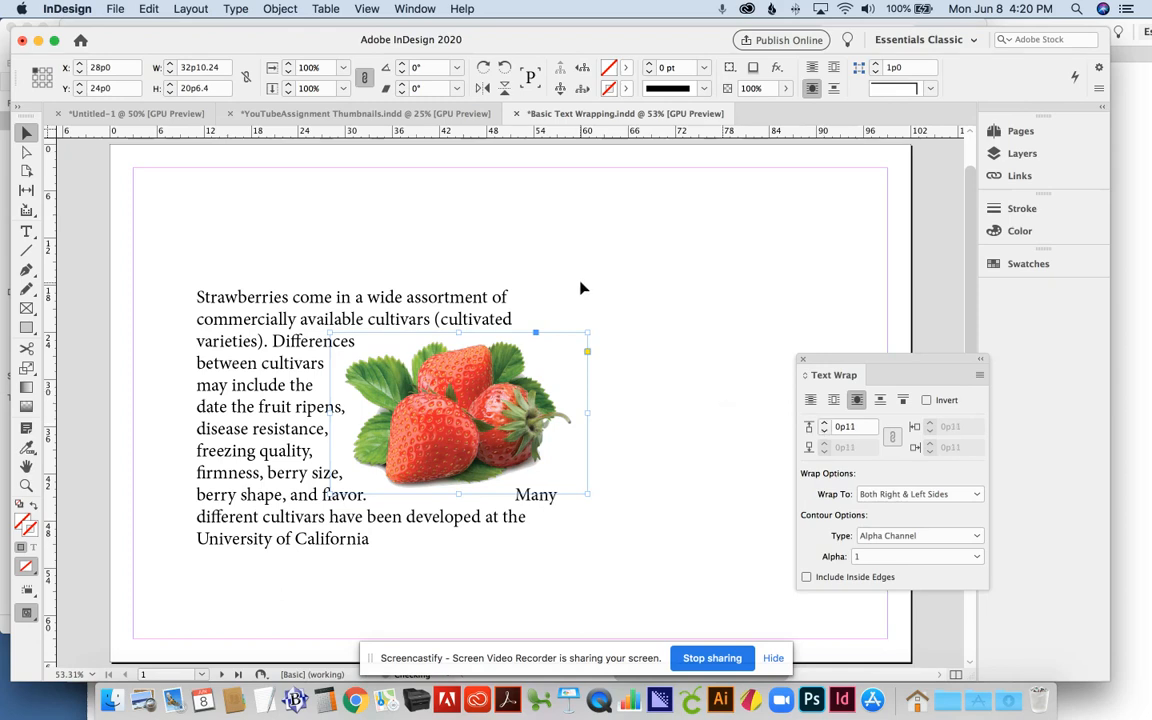
Step: Resize the text frame to about 45p9 wide by 42p4.5 high and position it at about X 12p0, Y 12p7.5
click(466, 315)
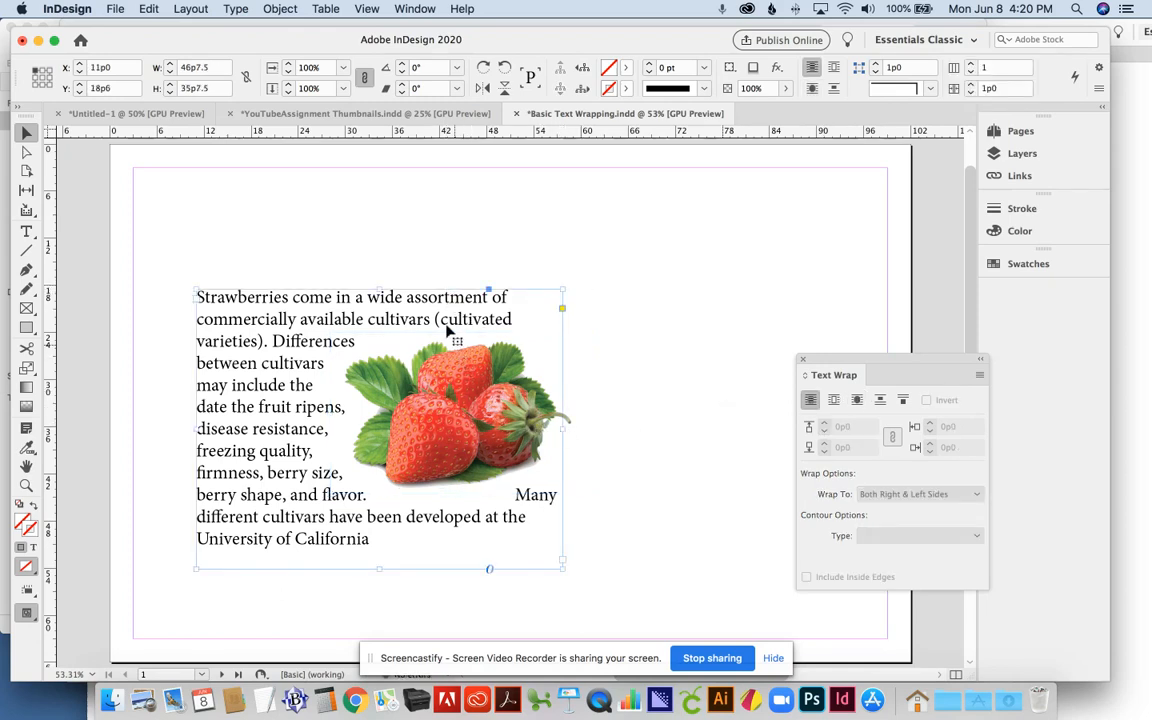
drag(564, 431, 678, 431)
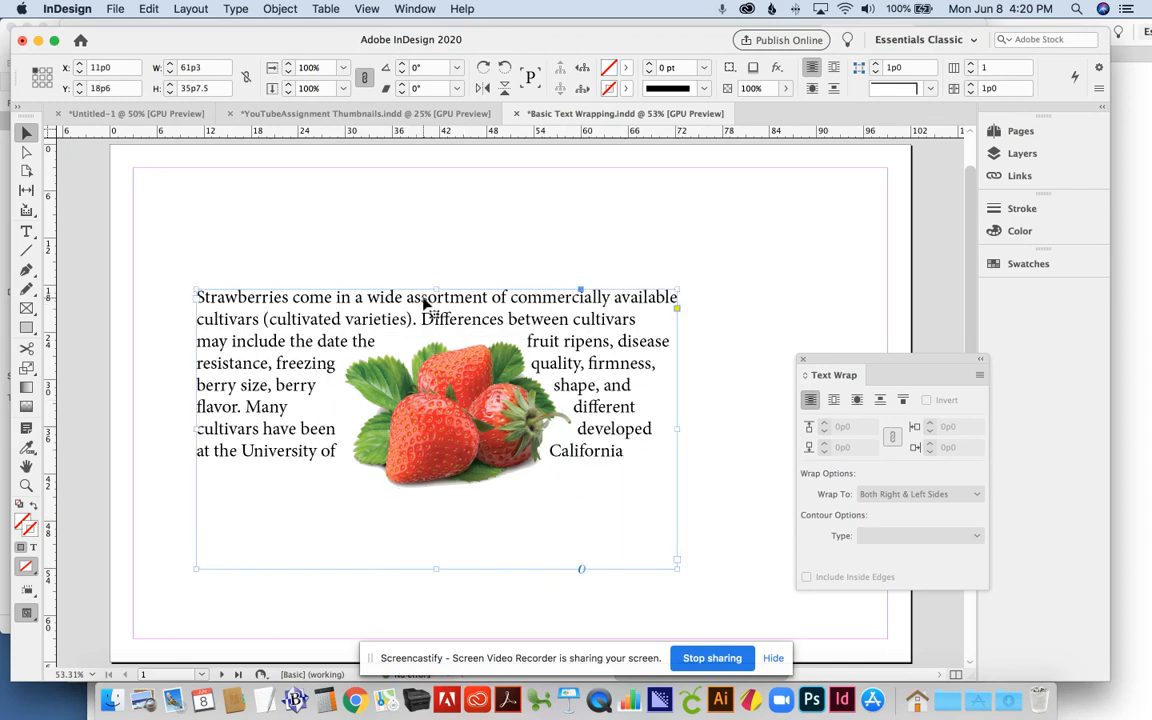
drag(427, 300, 446, 237)
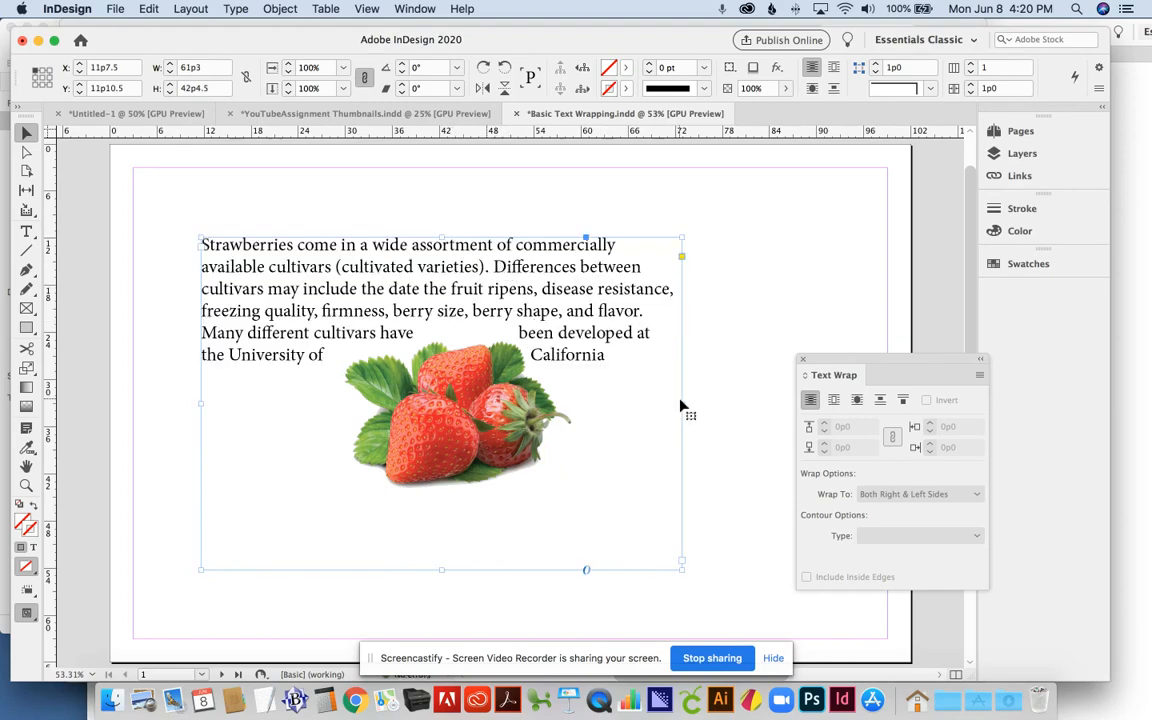
drag(681, 404, 560, 394)
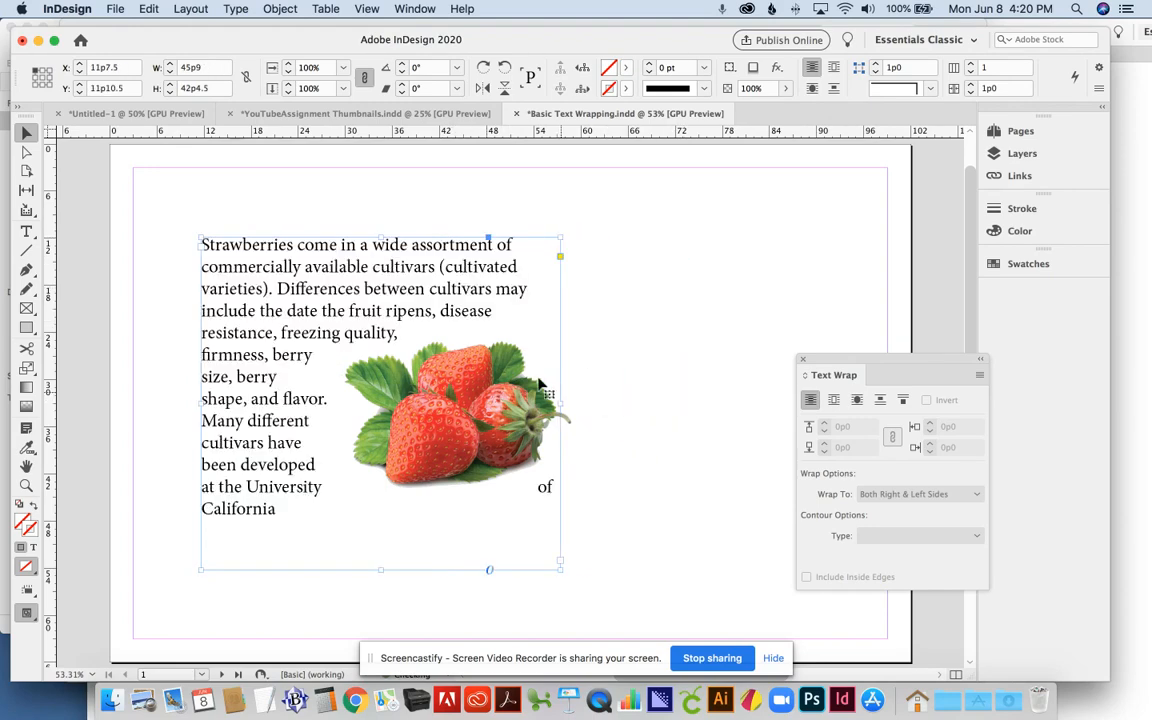
drag(373, 289, 376, 295)
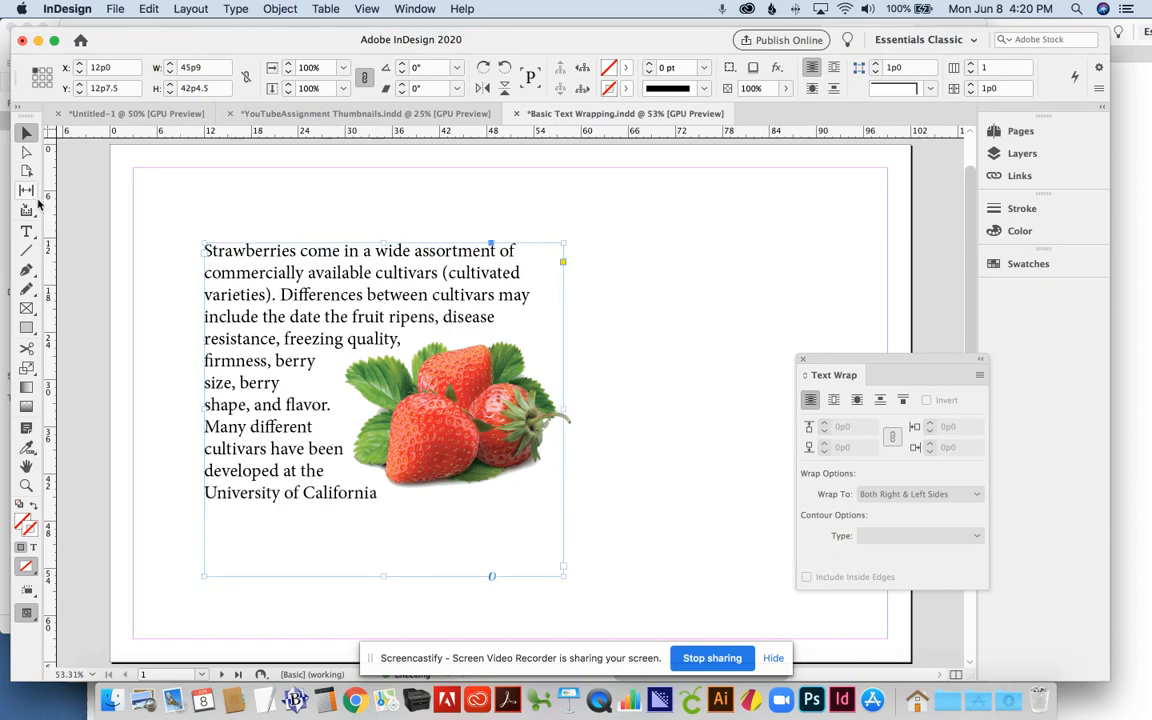
Step: Select all the text in the strawberry paragraph and set its baseline shift to 1 pt
click(26, 231)
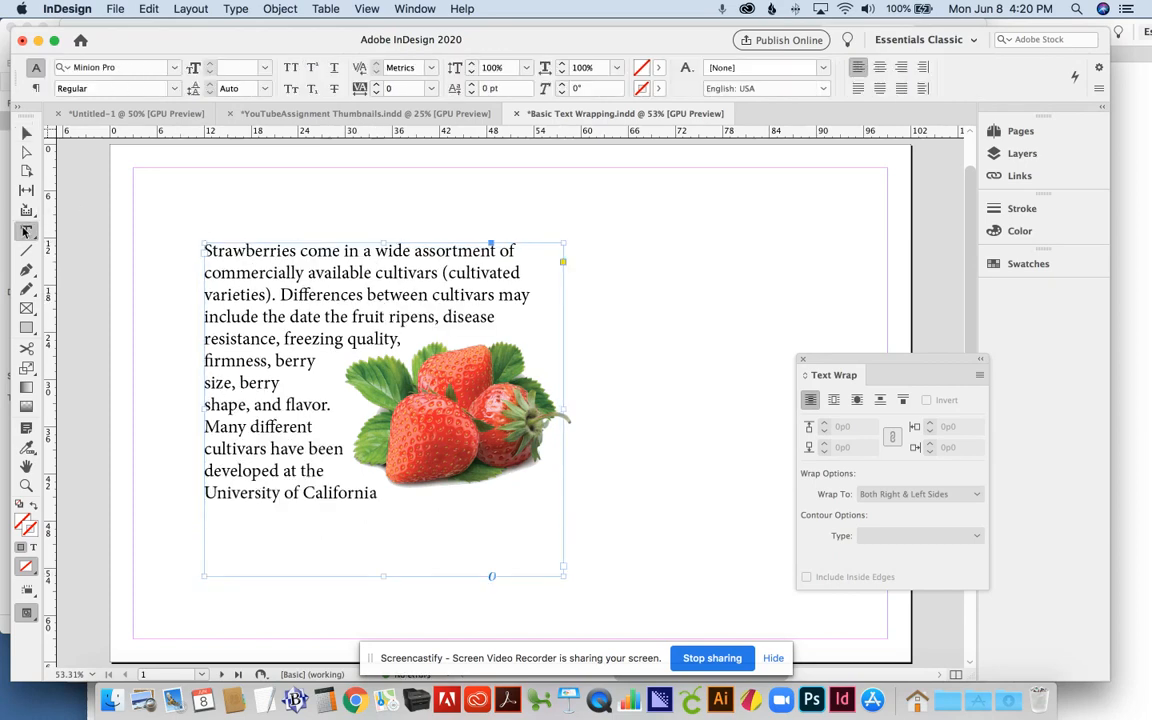
double_click(274, 317)
key(super+a)
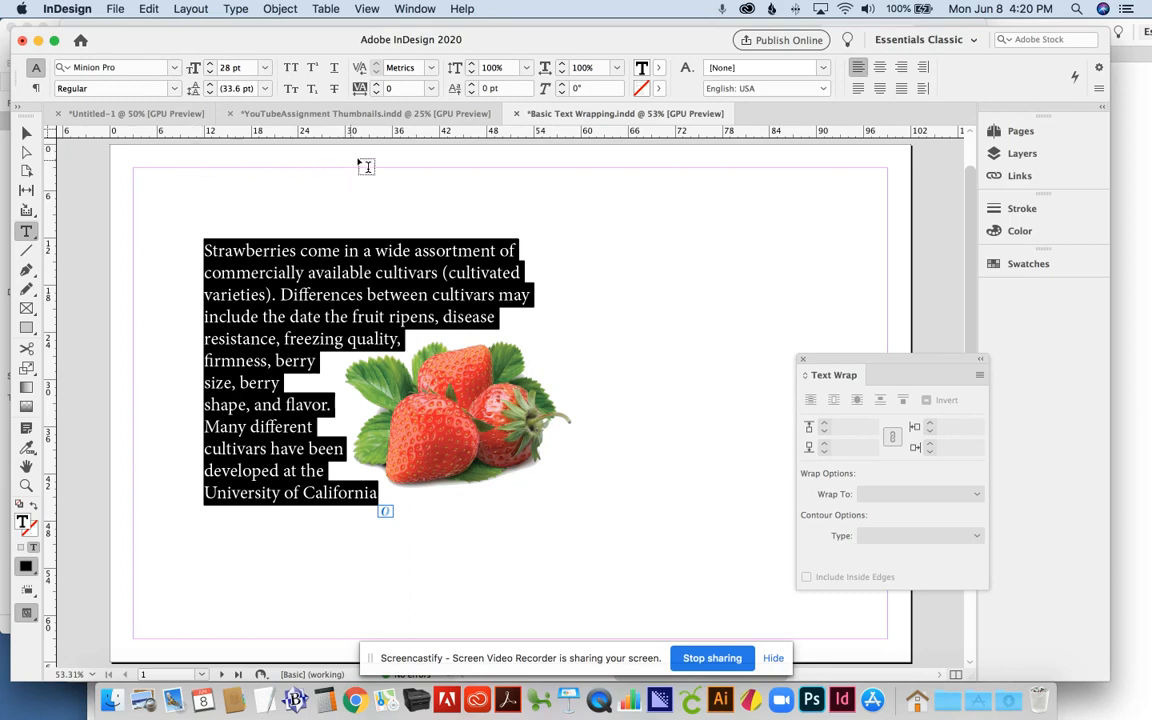
click(470, 85)
click(470, 85)
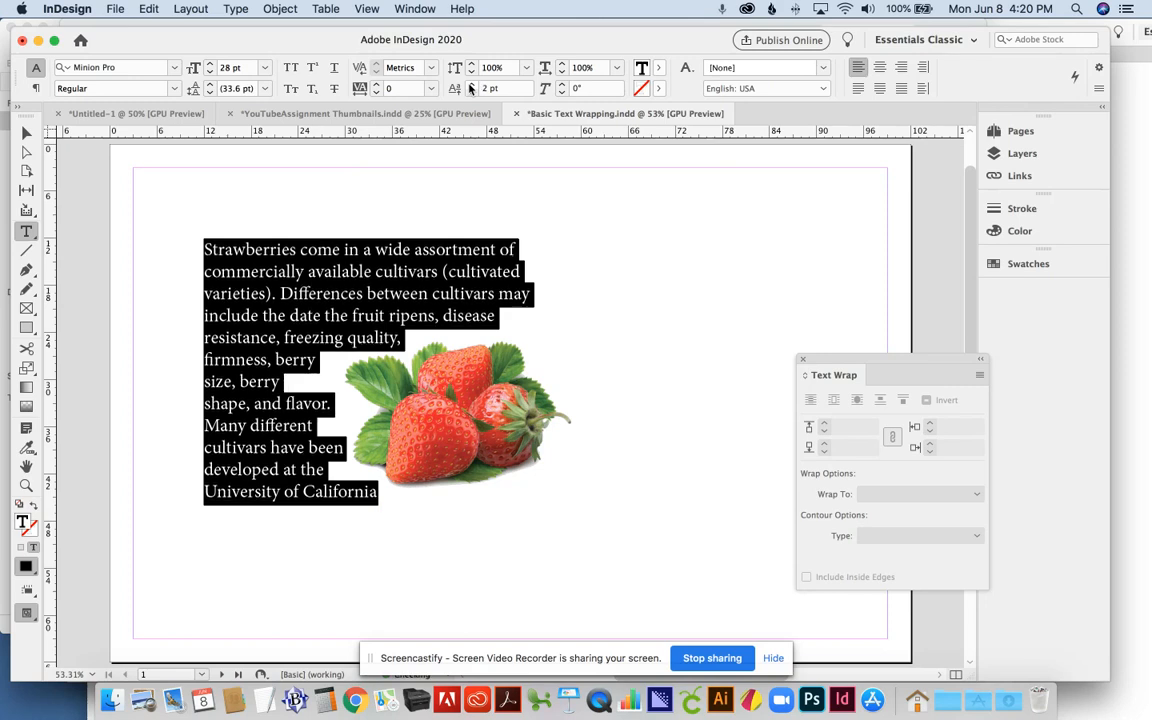
click(470, 85)
click(470, 85)
click(470, 92)
click(470, 92)
click(470, 92)
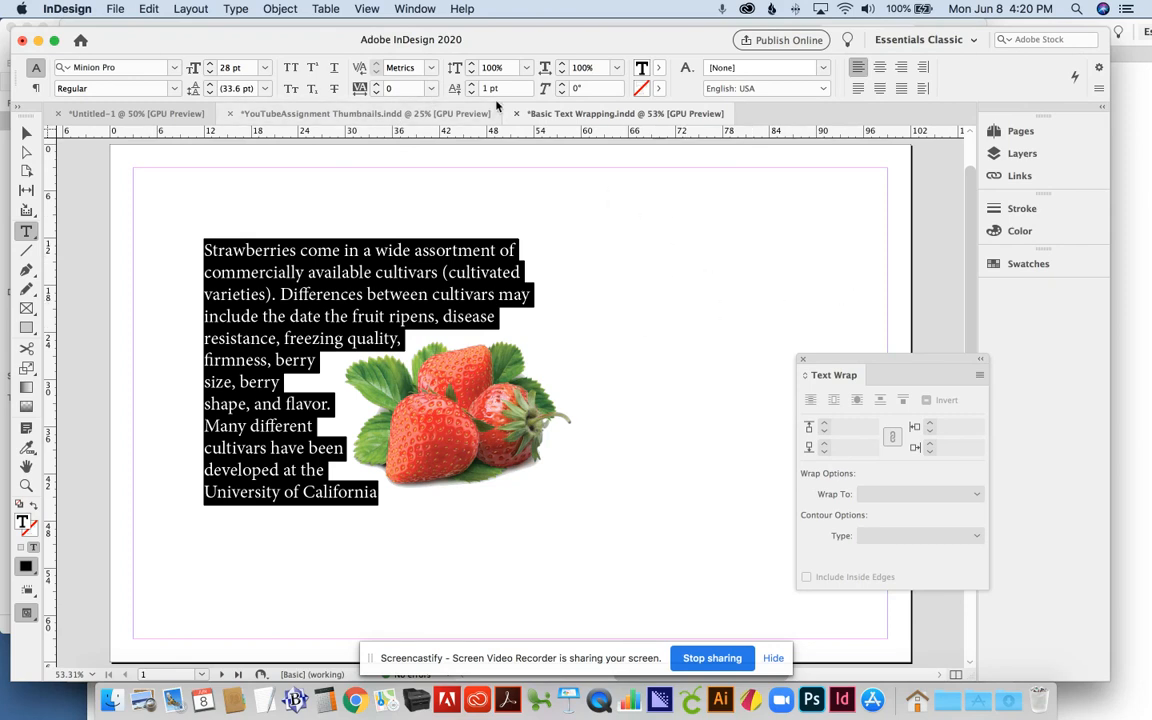
Step: Give the selected strawberry paragraph a one-character drop cap four lines high
click(415, 8)
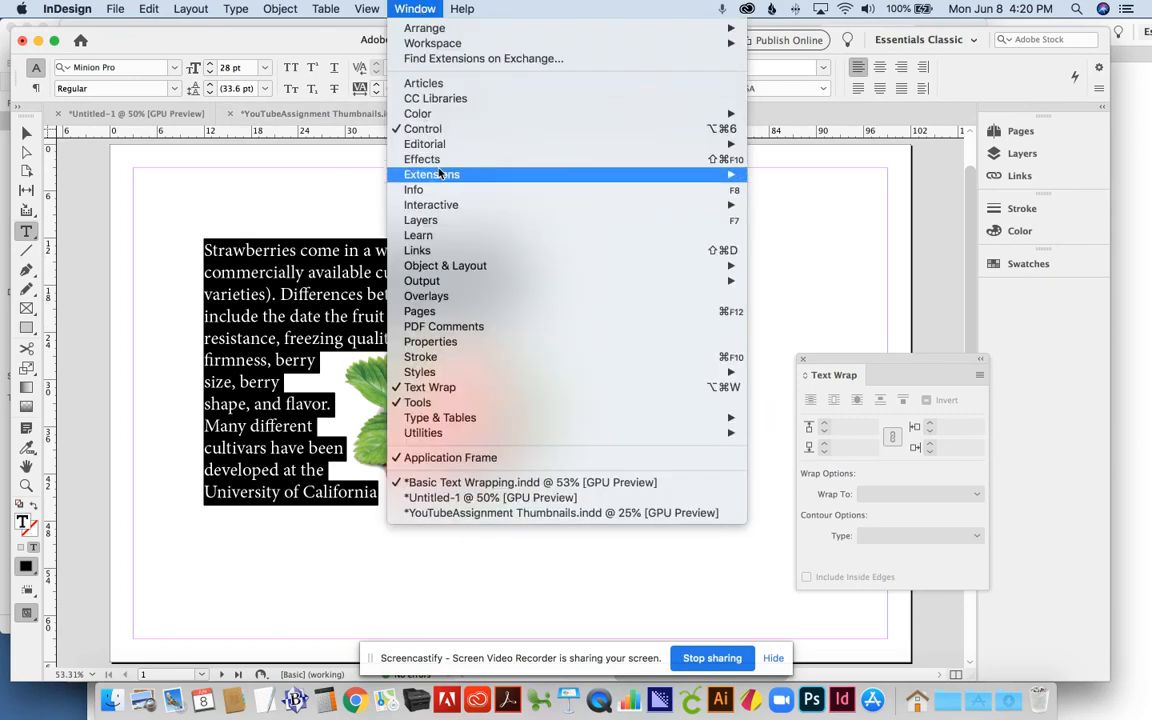
mouse_move(390, 423)
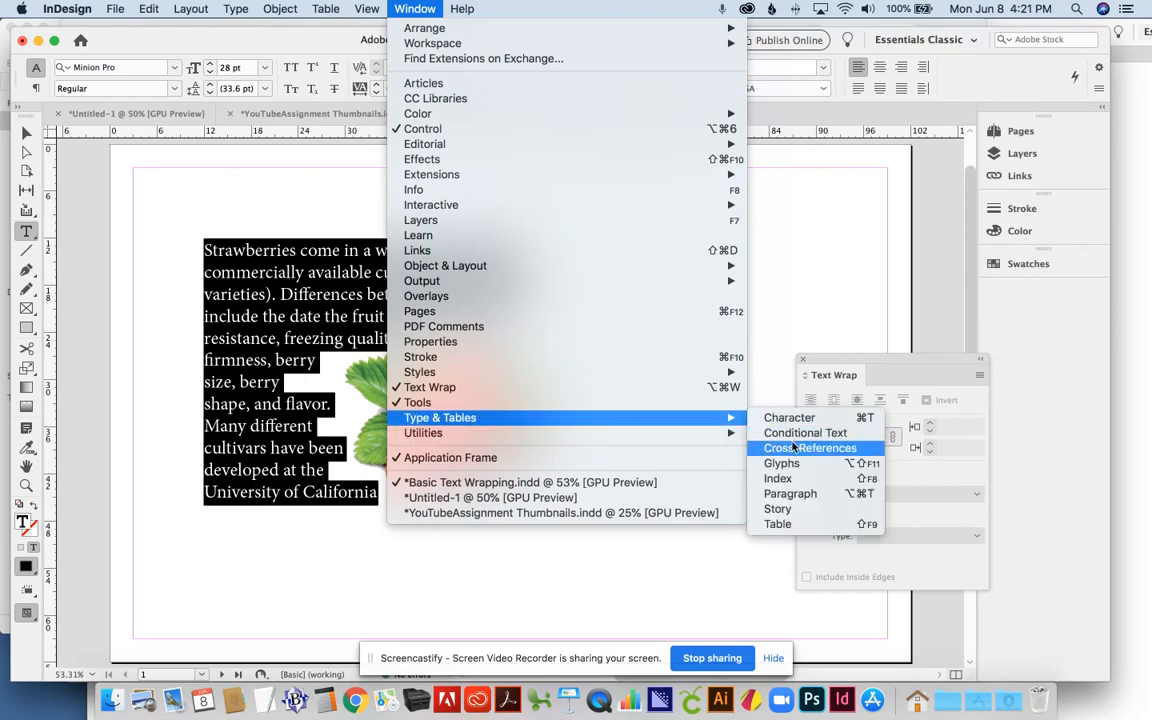
click(790, 493)
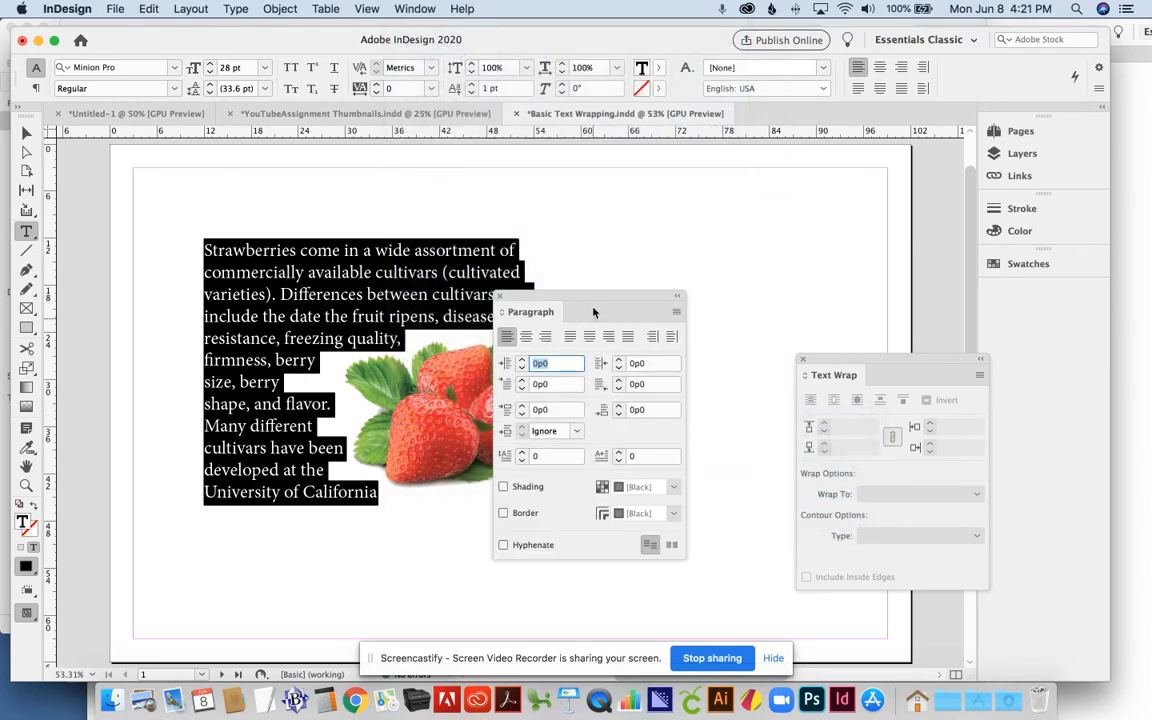
drag(595, 305, 708, 266)
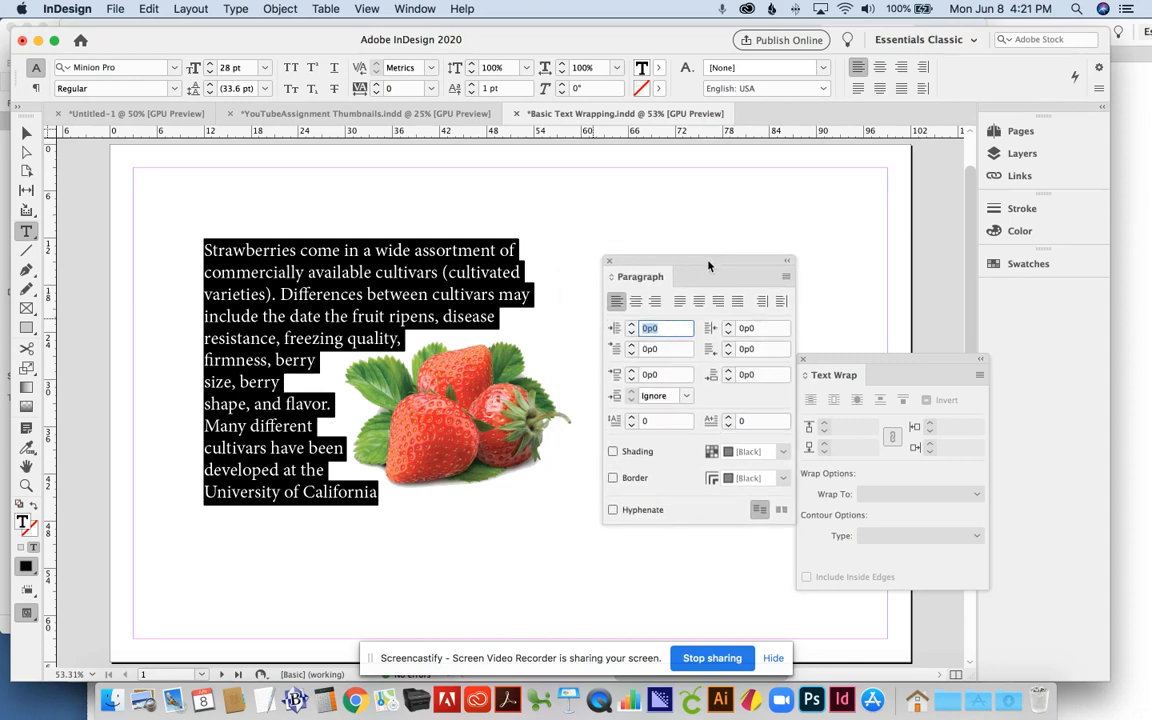
click(632, 419)
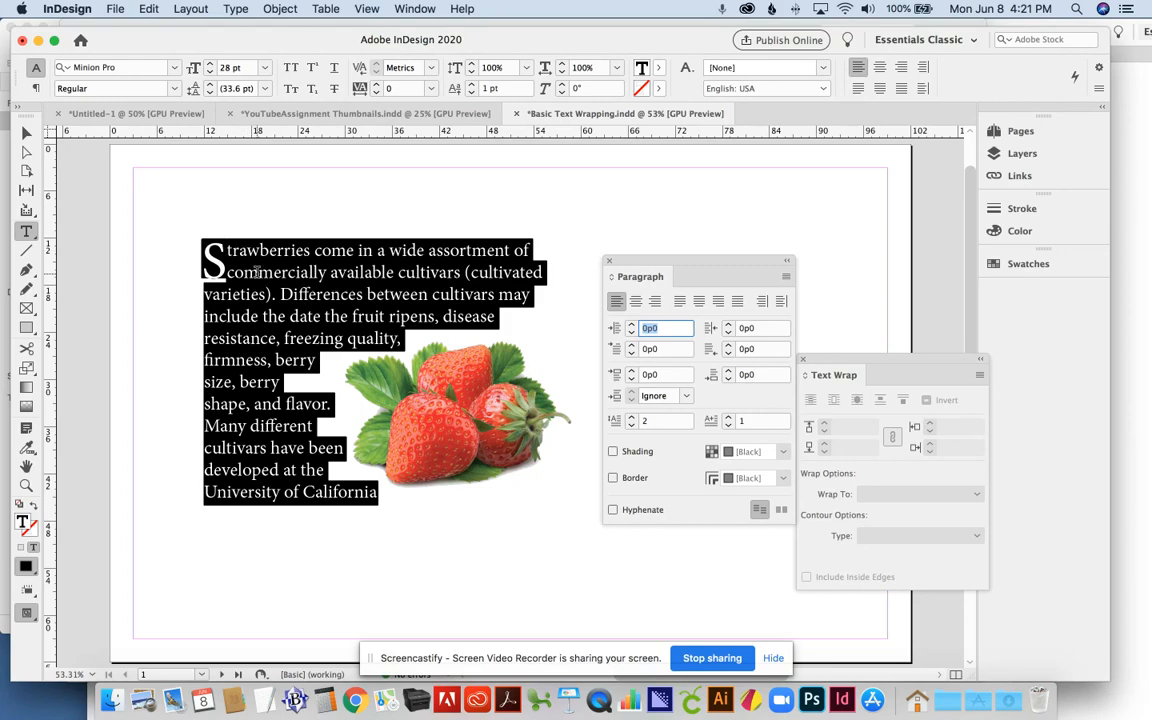
click(631, 418)
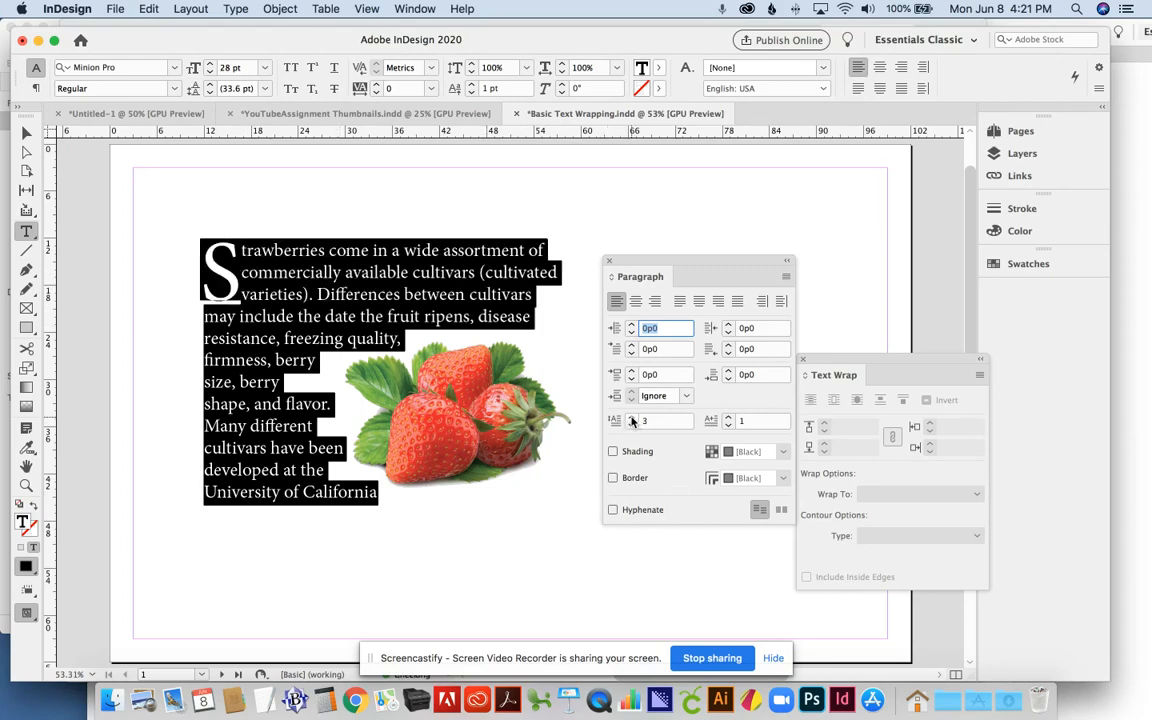
Step: Color only the drop cap S red, then deselect the text frame
click(502, 322)
drag(254, 298, 175, 270)
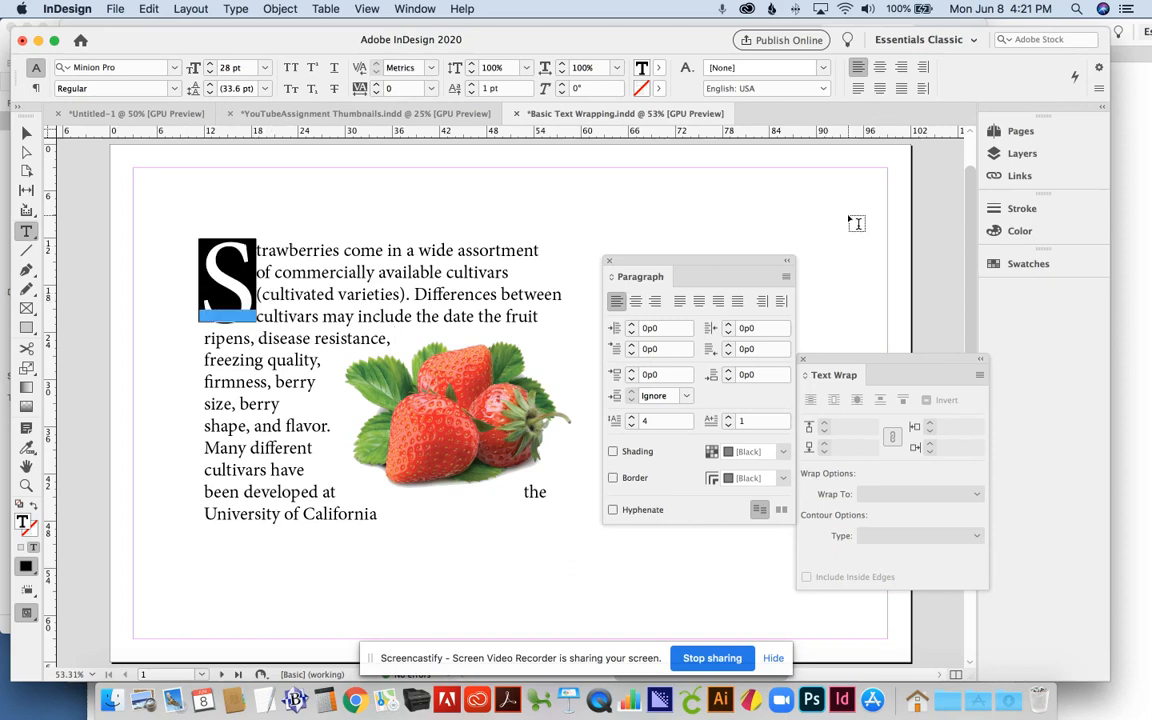
click(1030, 263)
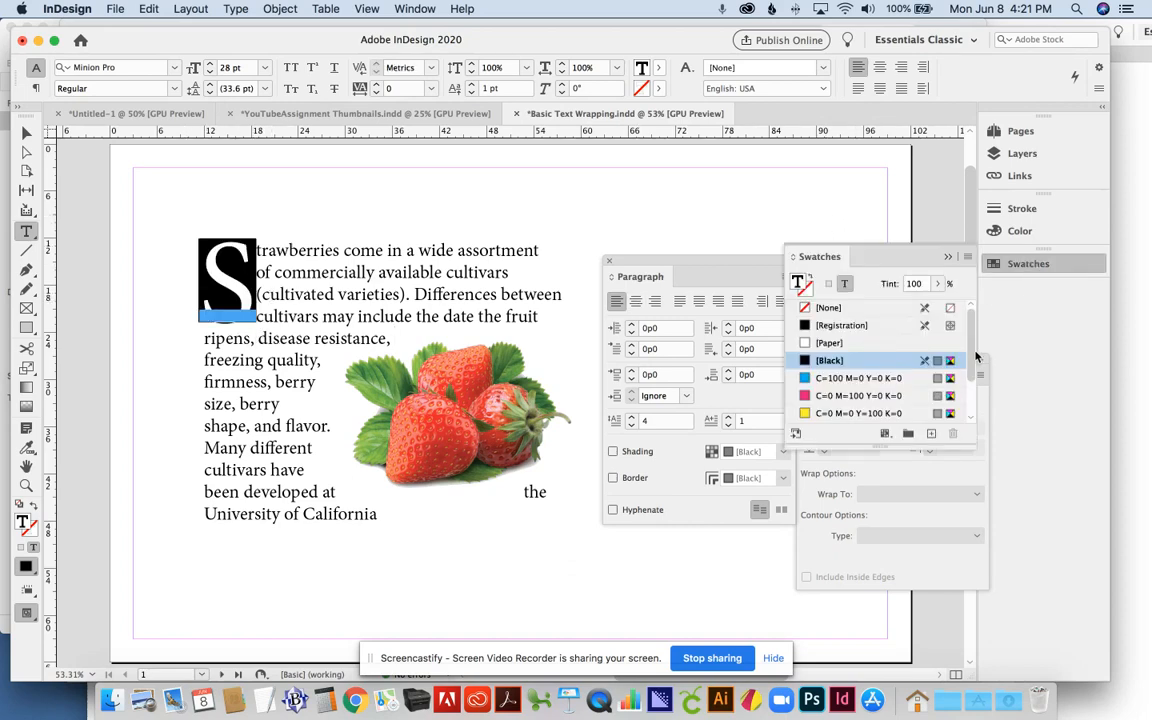
scroll(970, 365, down, 3)
click(886, 378)
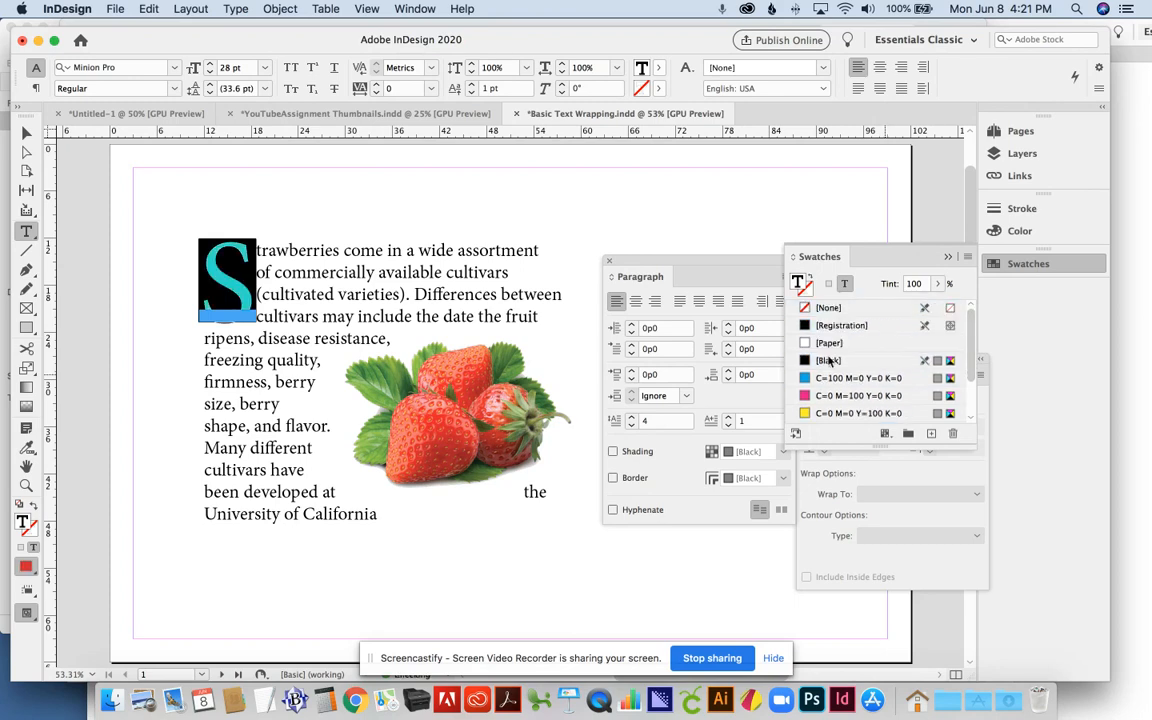
click(28, 131)
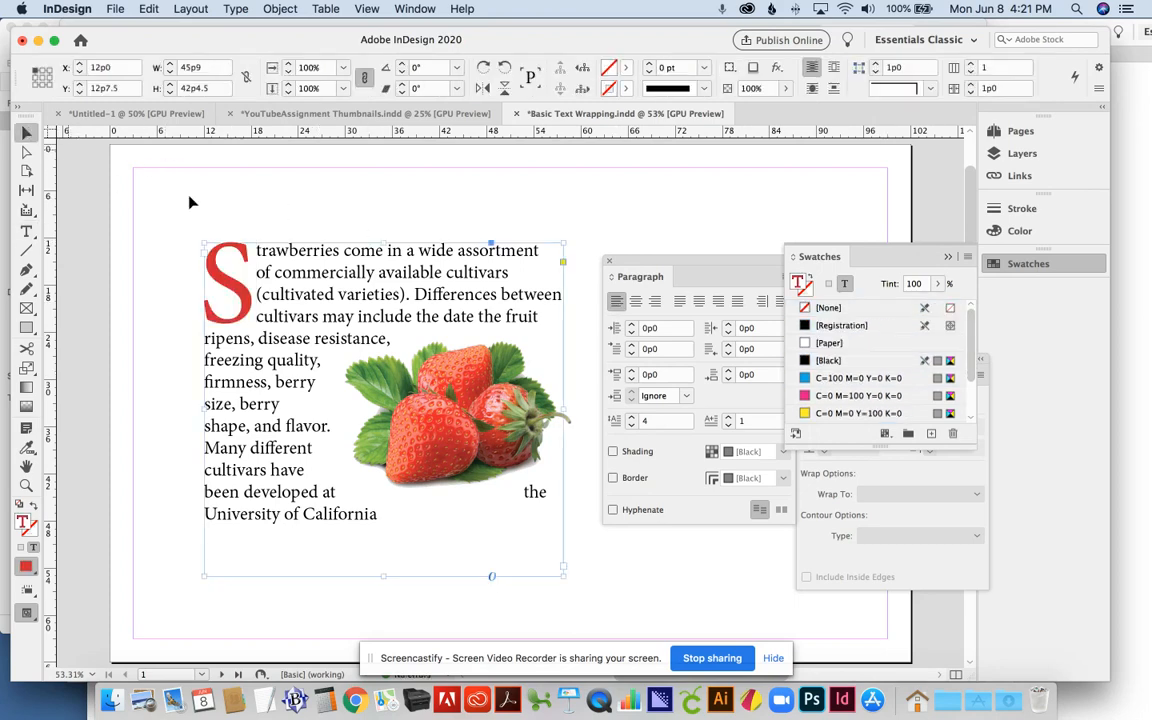
click(169, 175)
Step: Widen the text frame to about 53p0 so the text also flows on the right side of the strawberries
drag(680, 275, 800, 301)
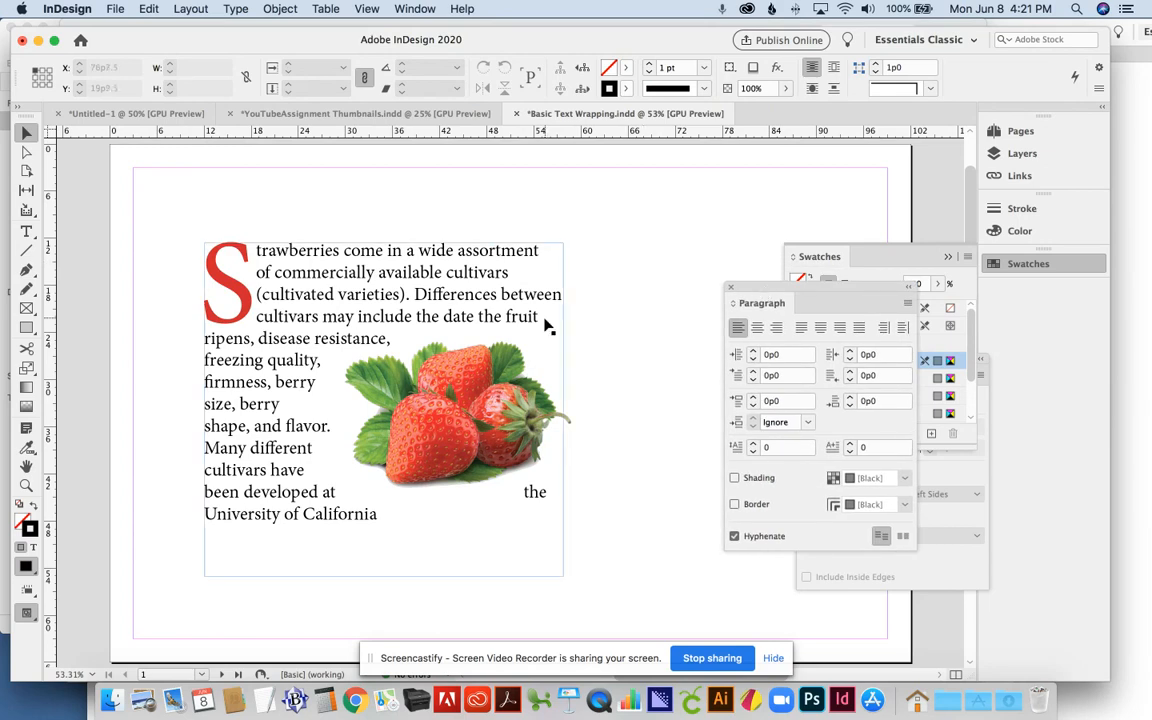
click(524, 315)
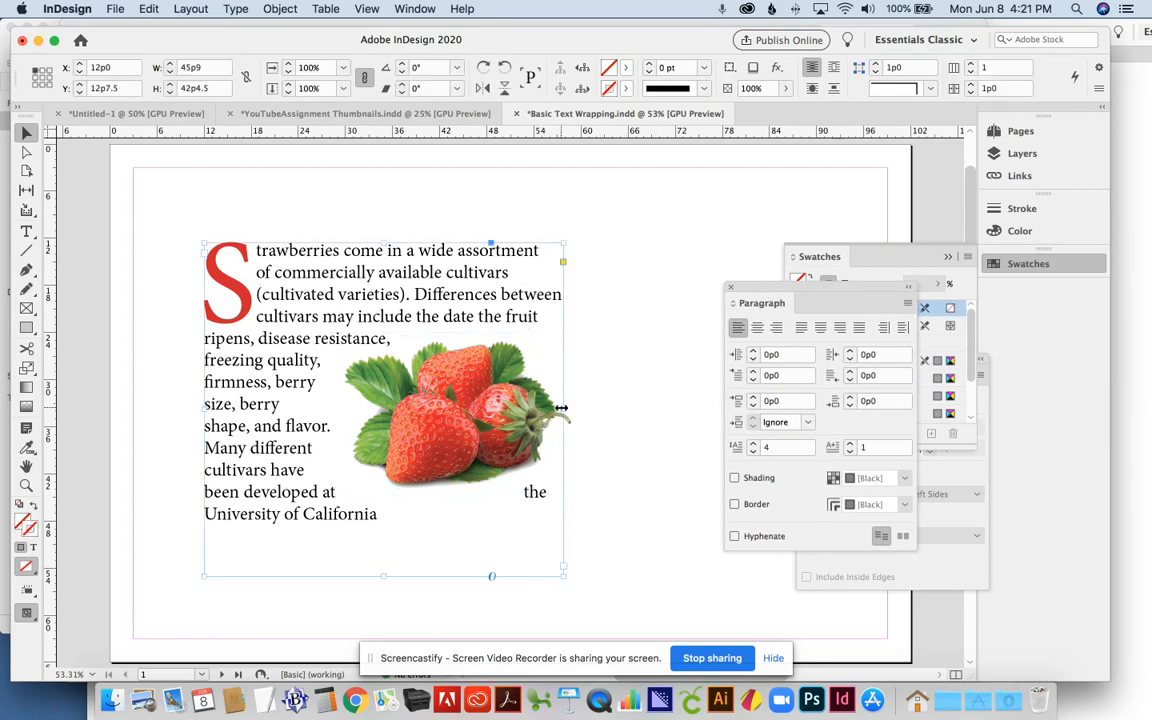
drag(562, 409, 621, 409)
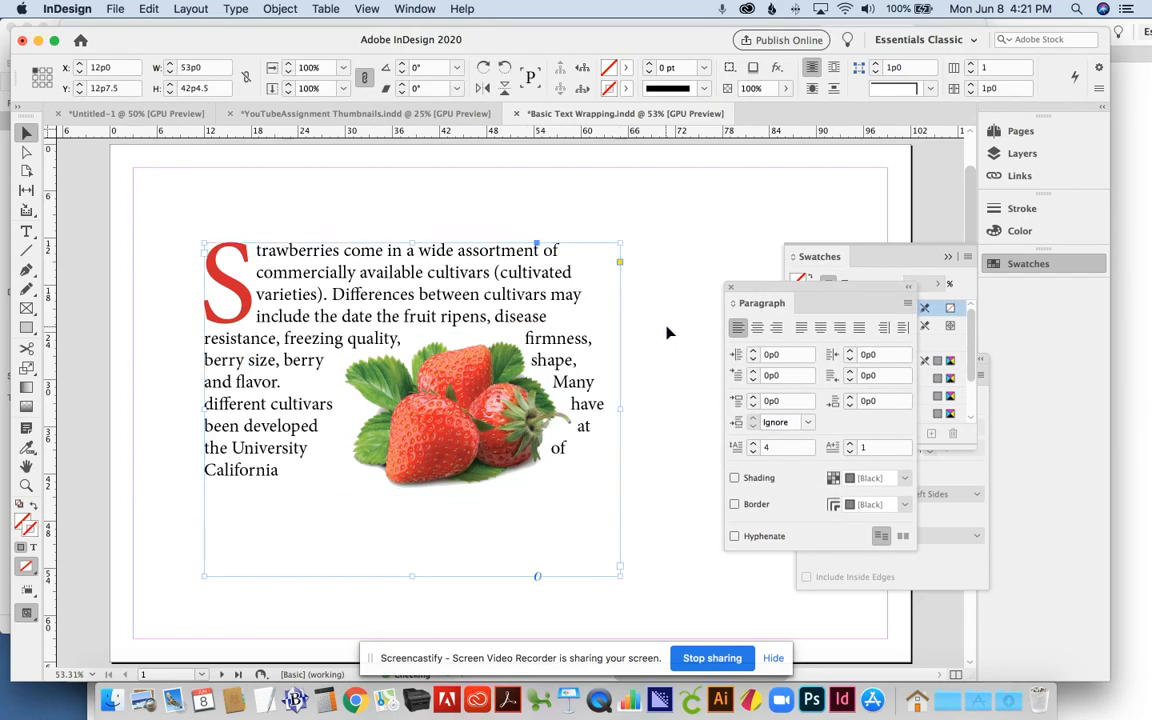
Step: Go to page 2 and set the strawberry image's text wrap to follow the object's shape
click(1021, 133)
double_click(829, 258)
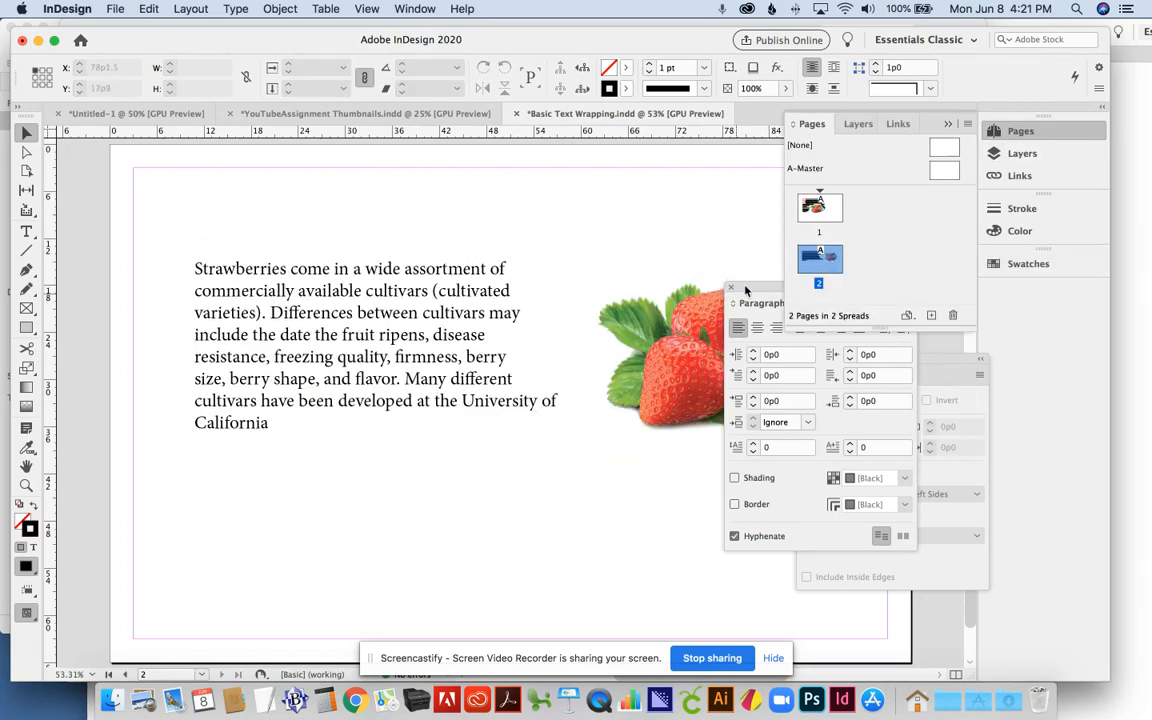
drag(740, 288, 813, 341)
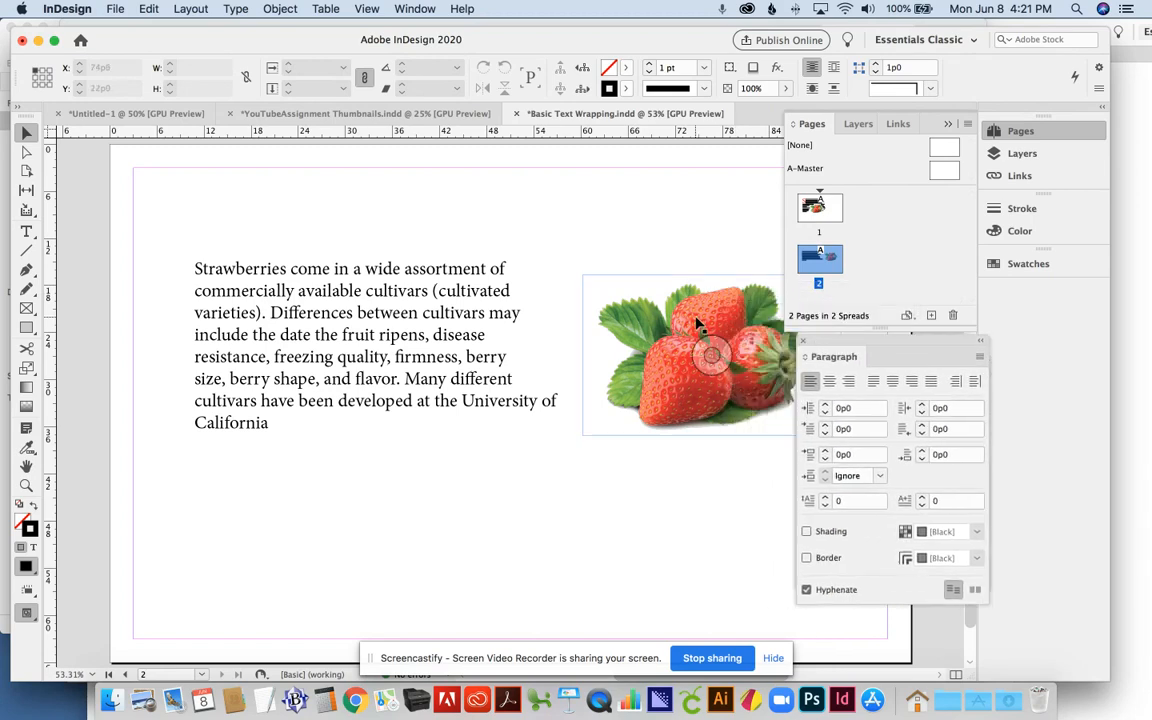
click(625, 283)
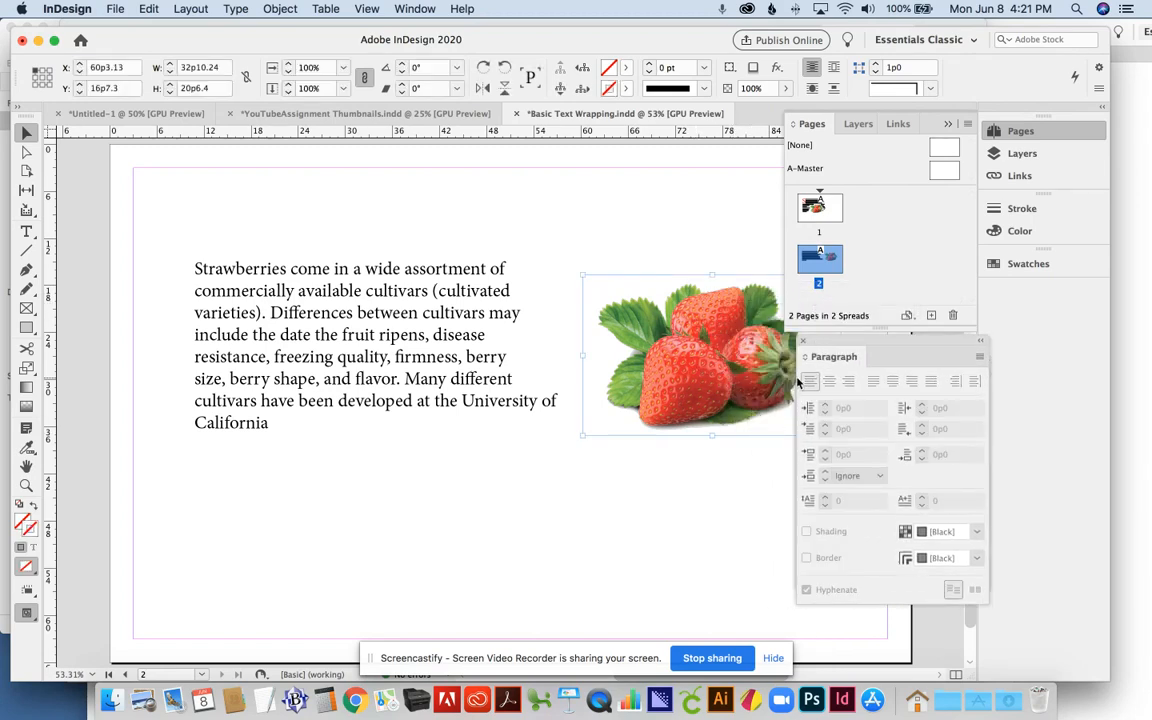
click(948, 124)
click(415, 8)
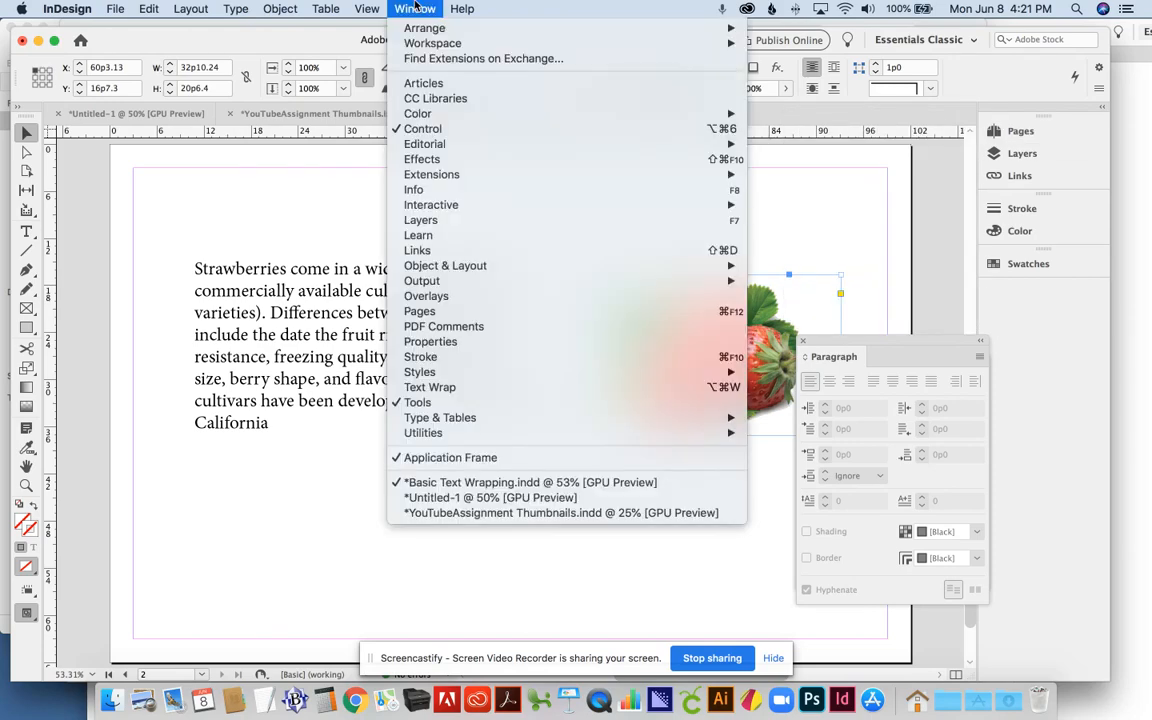
click(430, 387)
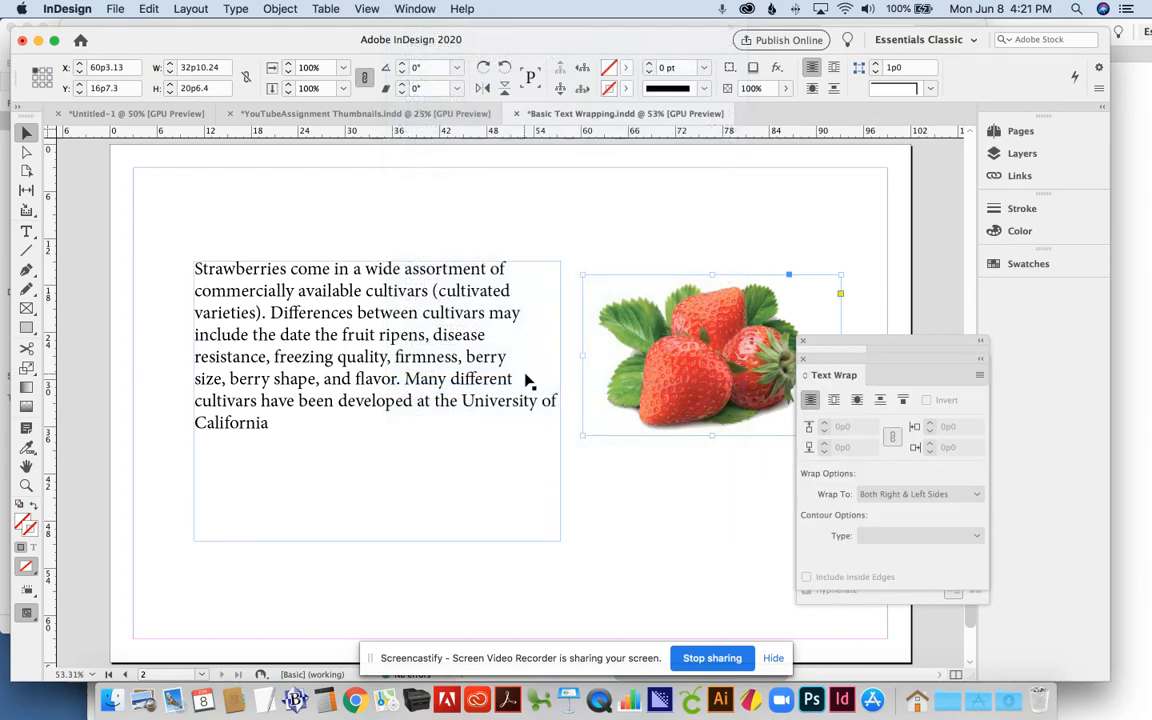
click(857, 400)
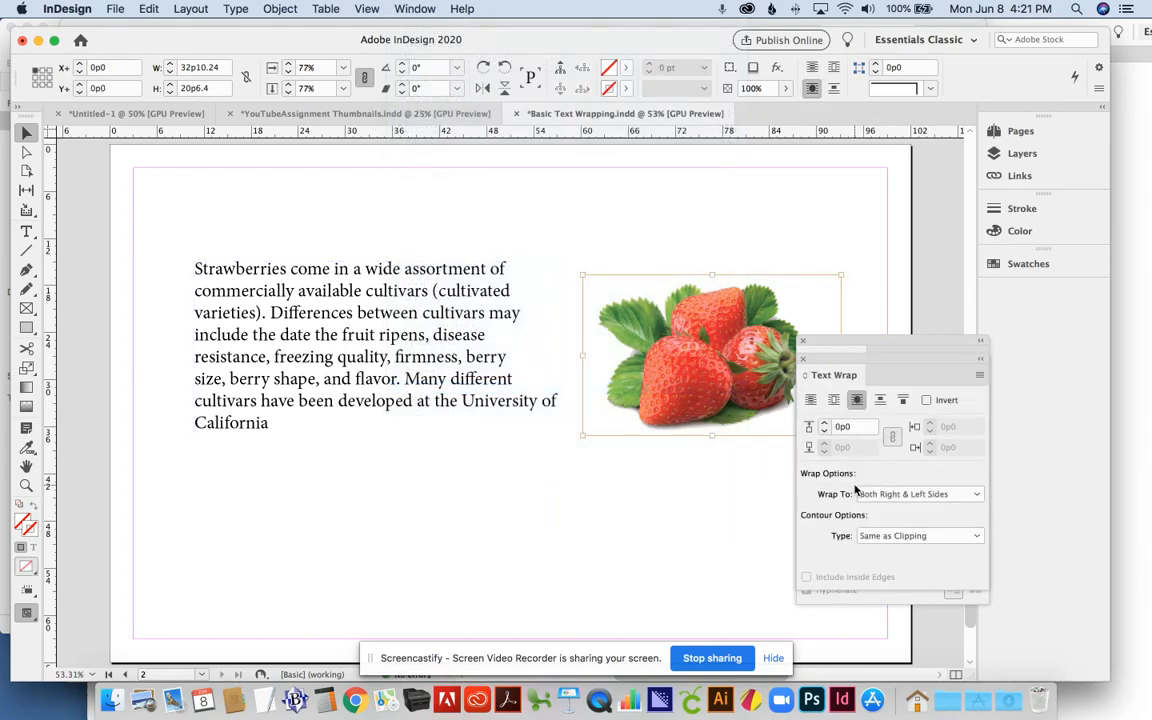
Step: Set the strawberry image's wrap contour type to Alpha Channel and its wrap offset to 0p5
click(866, 538)
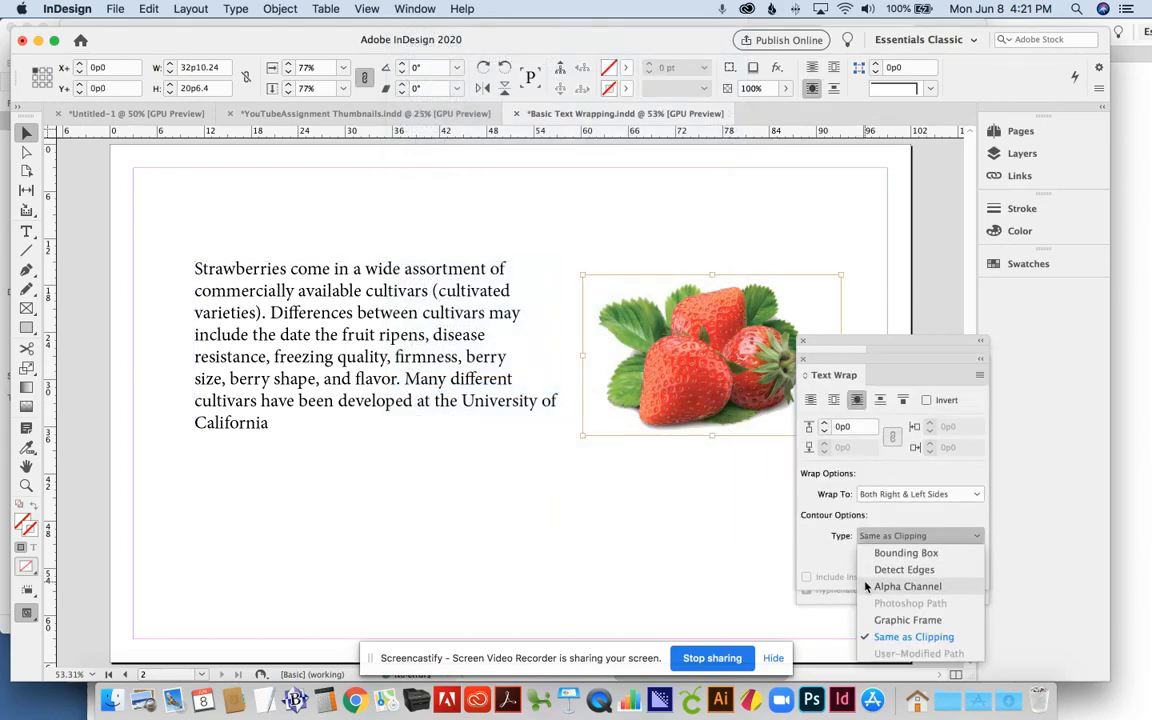
click(866, 512)
click(825, 427)
click(825, 427)
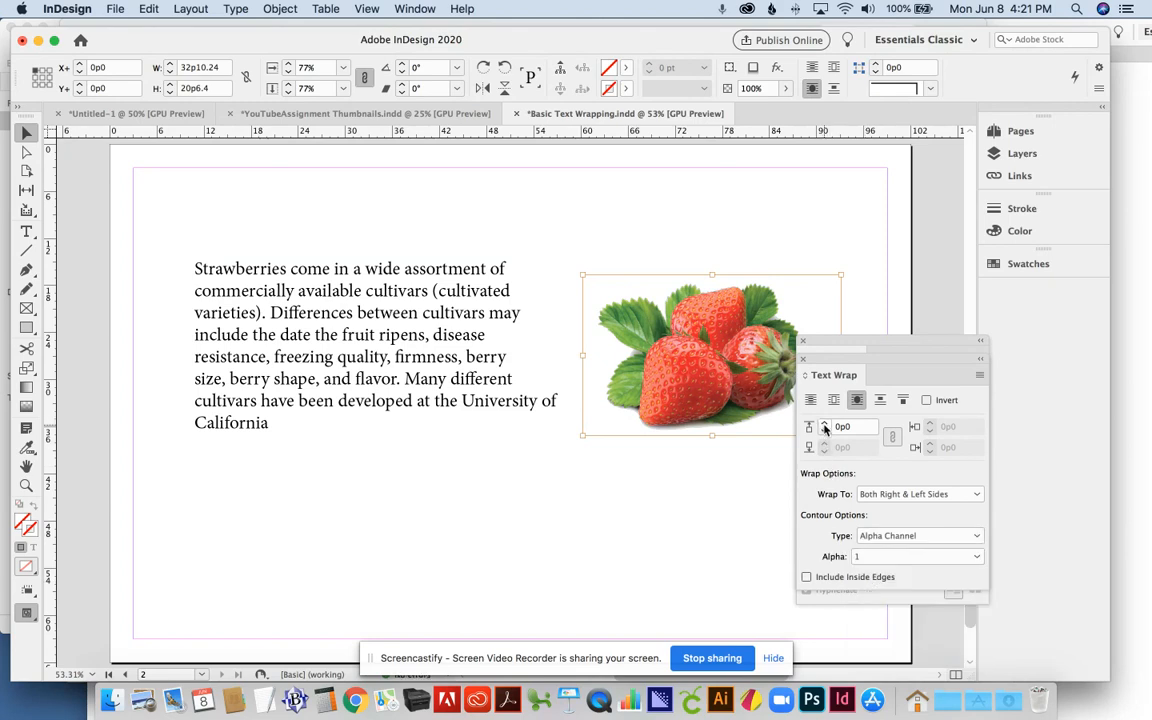
click(787, 234)
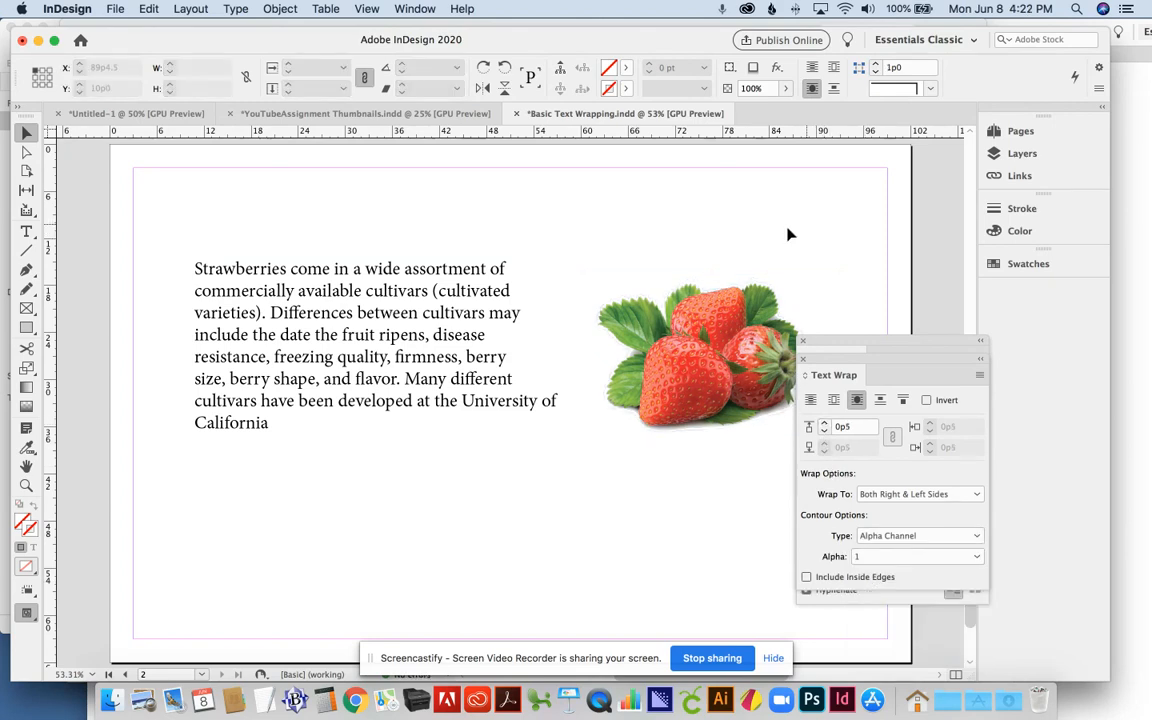
Step: Move the strawberry image on page 2 over the paragraph to about X 33p6, Y 24p1.5
click(484, 298)
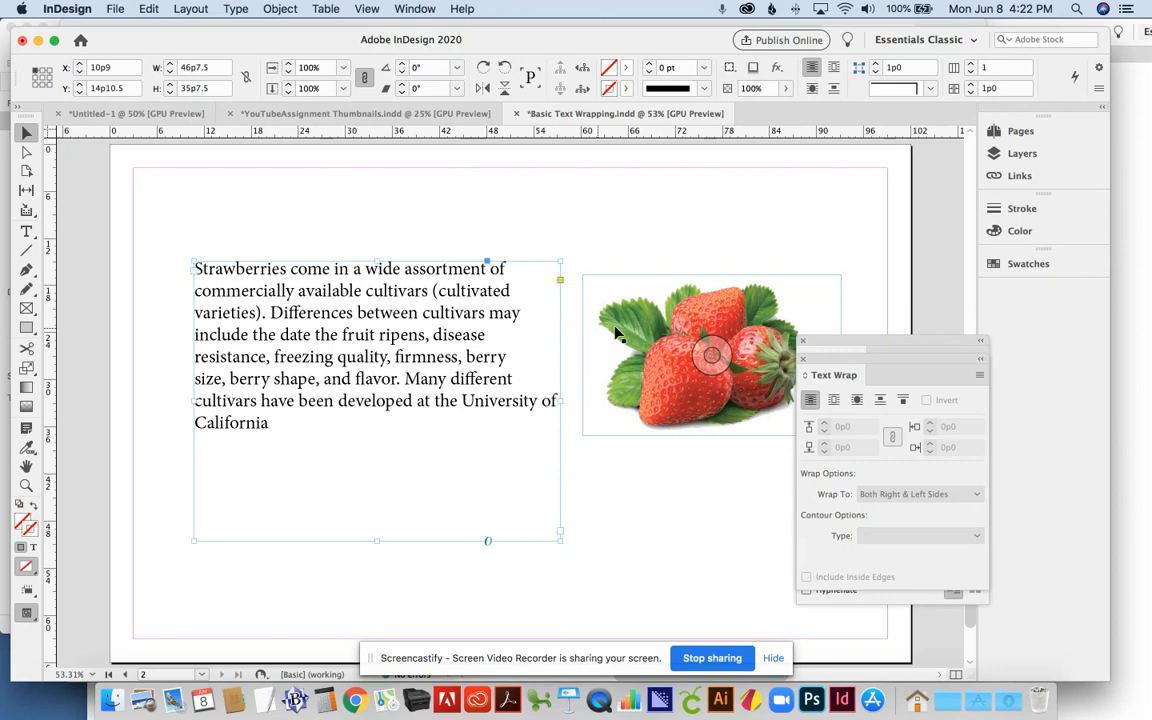
click(678, 316)
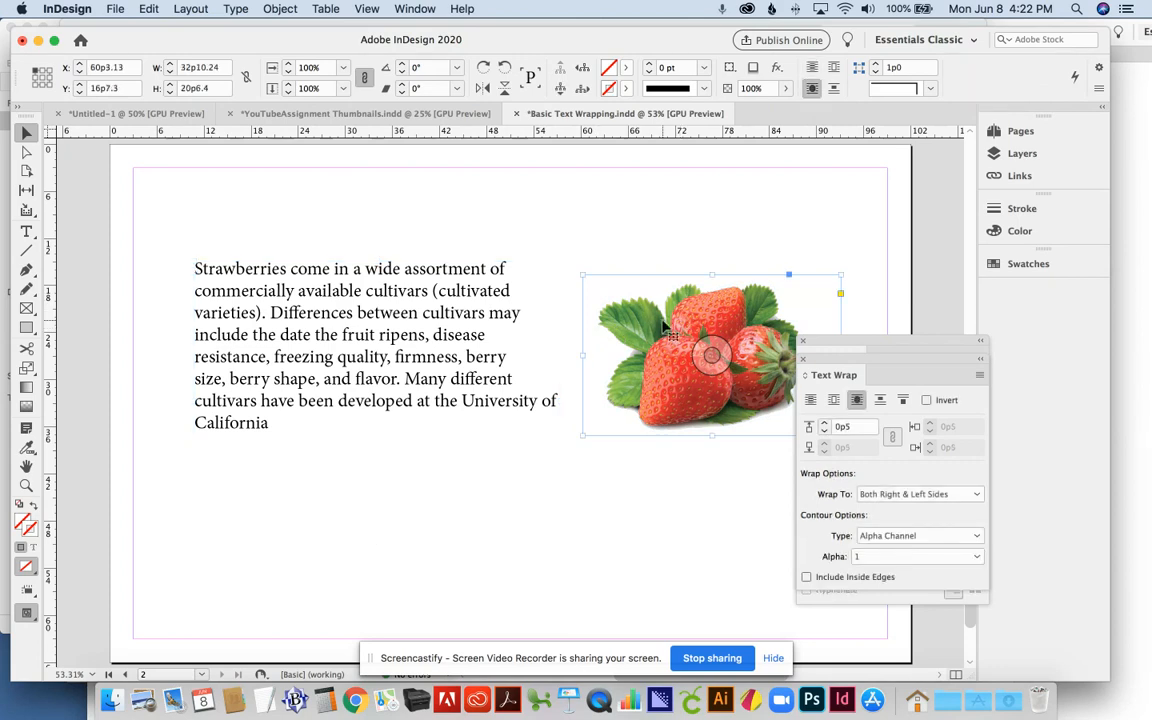
drag(680, 316, 452, 372)
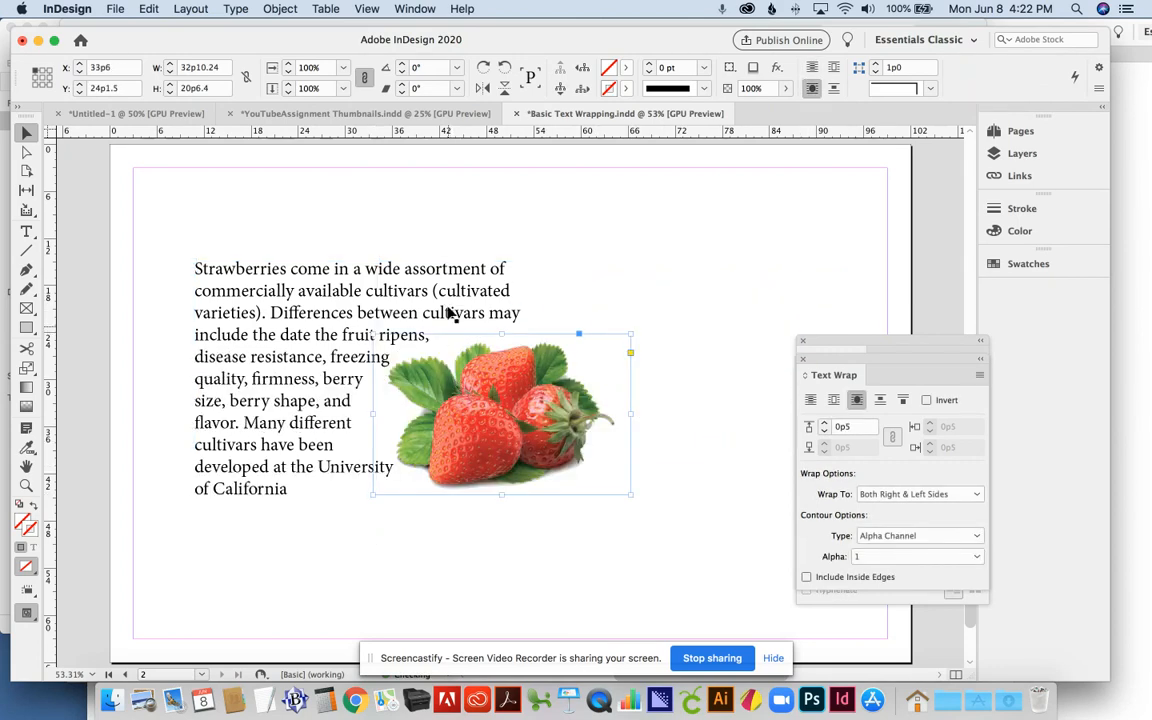
Step: Widen the page 2 text frame to about 81p4.5, extending its right edge past the image
click(450, 291)
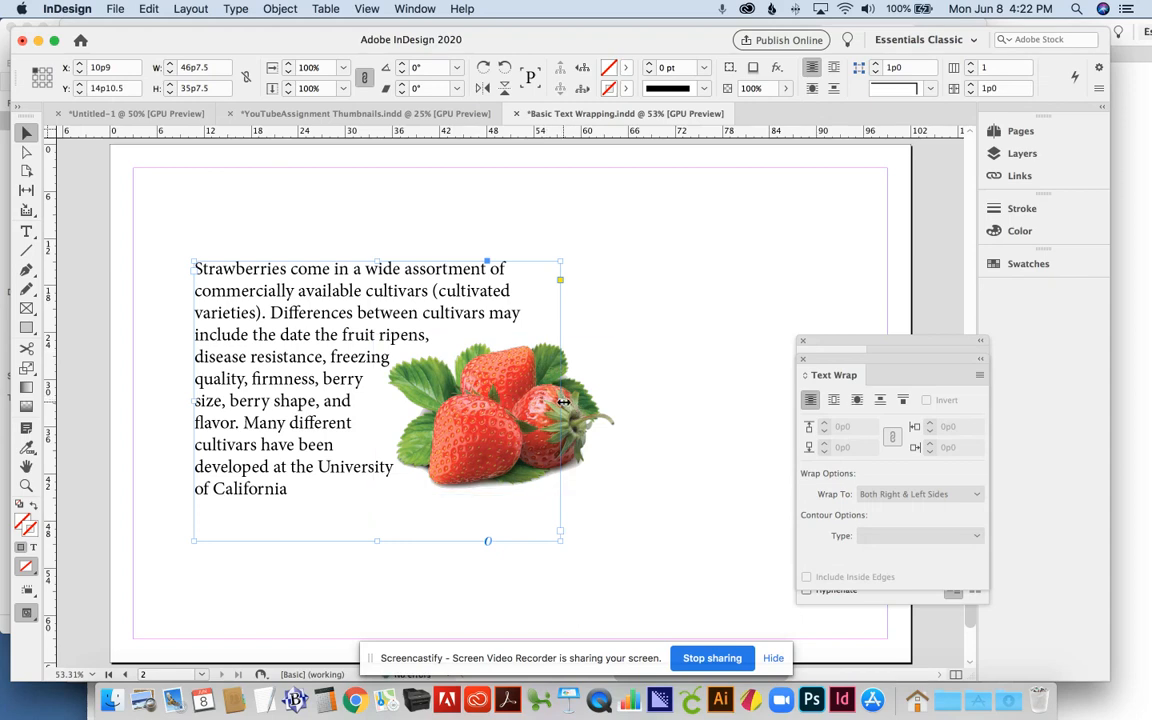
drag(563, 401, 833, 402)
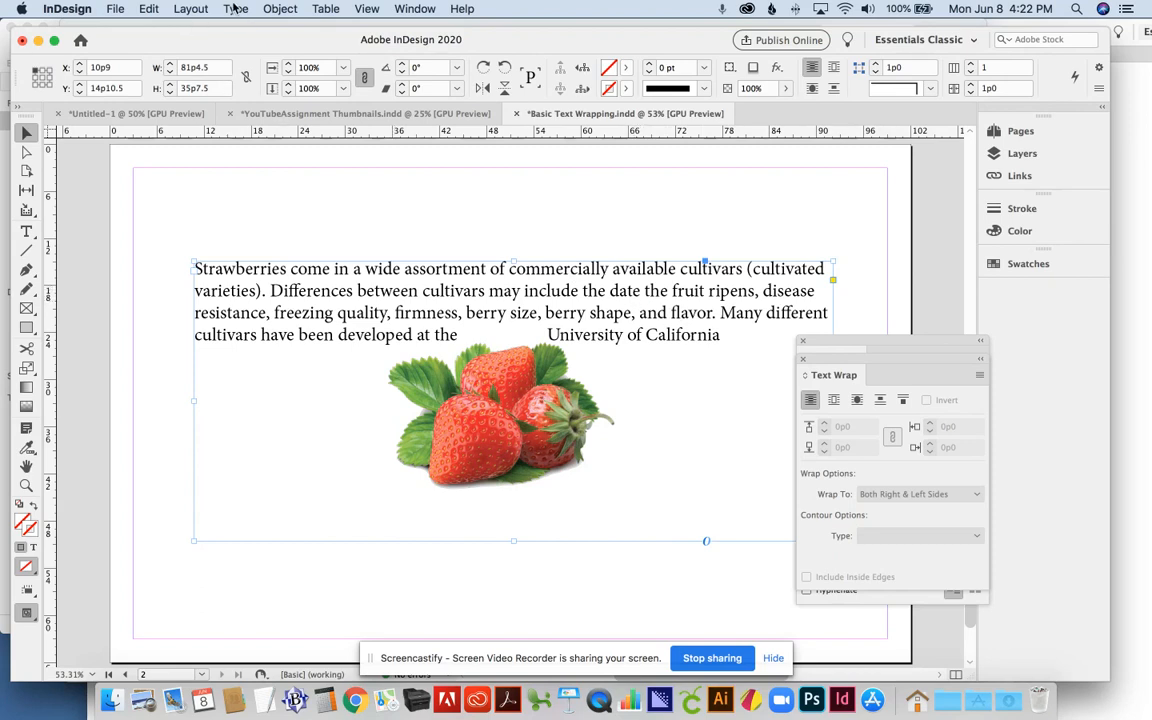
click(270, 8)
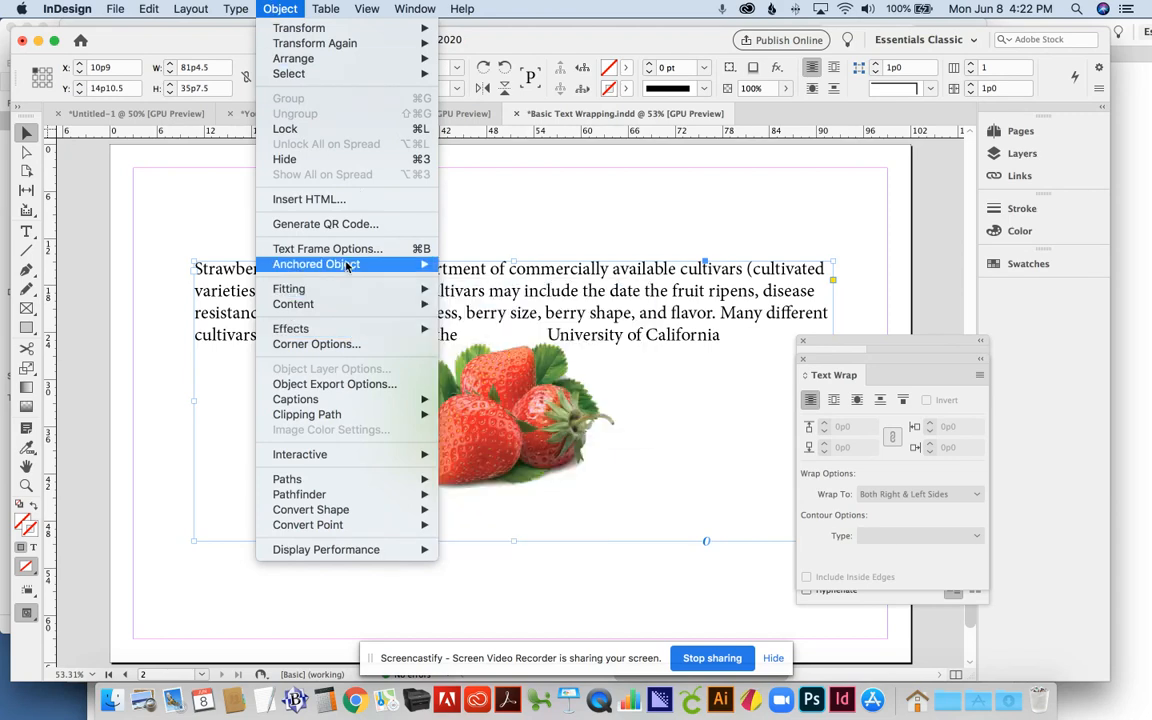
mouse_move(231, 8)
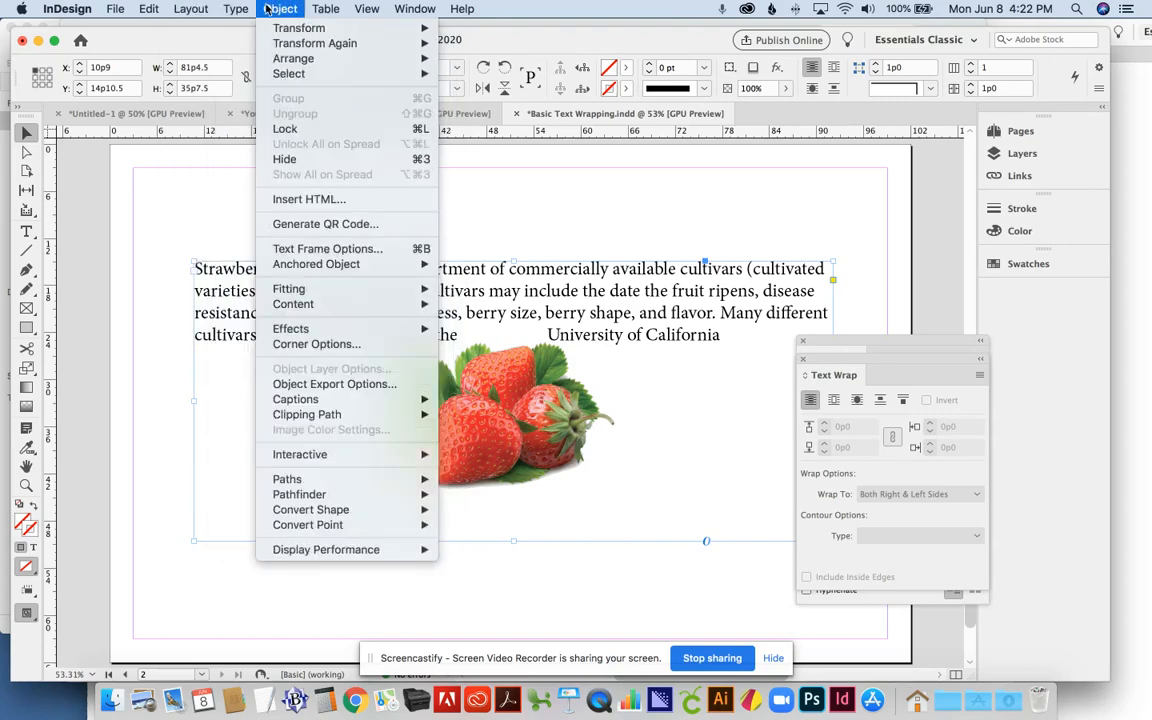
mouse_move(281, 9)
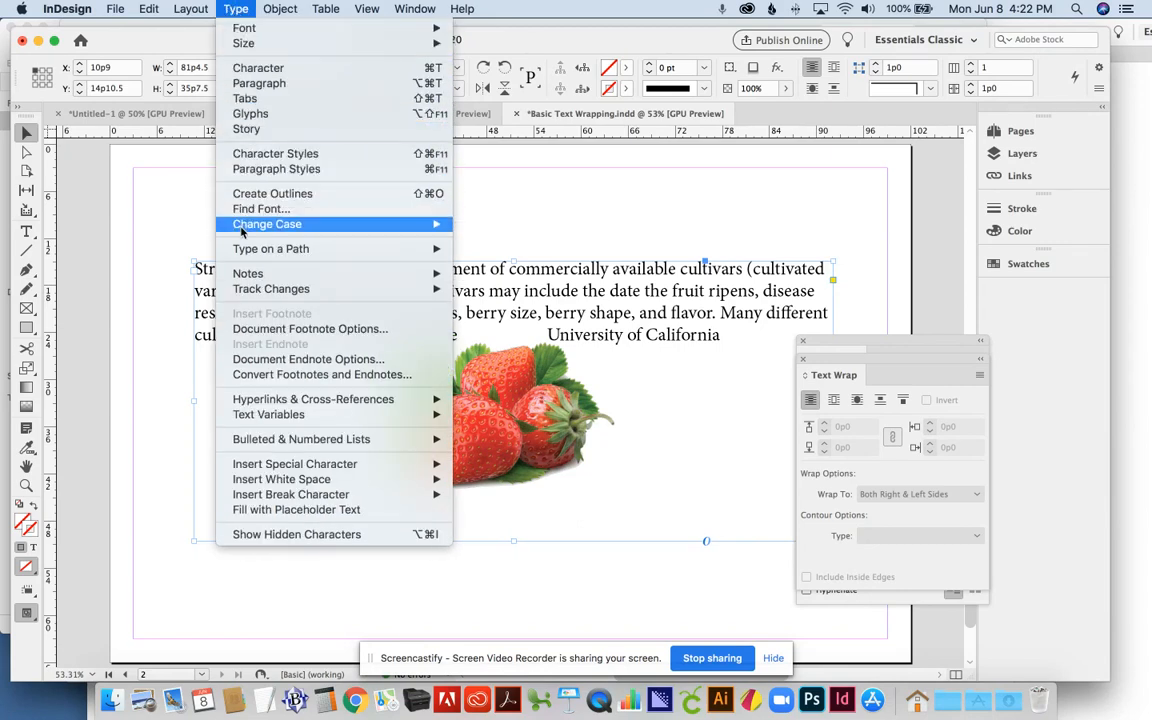
click(290, 8)
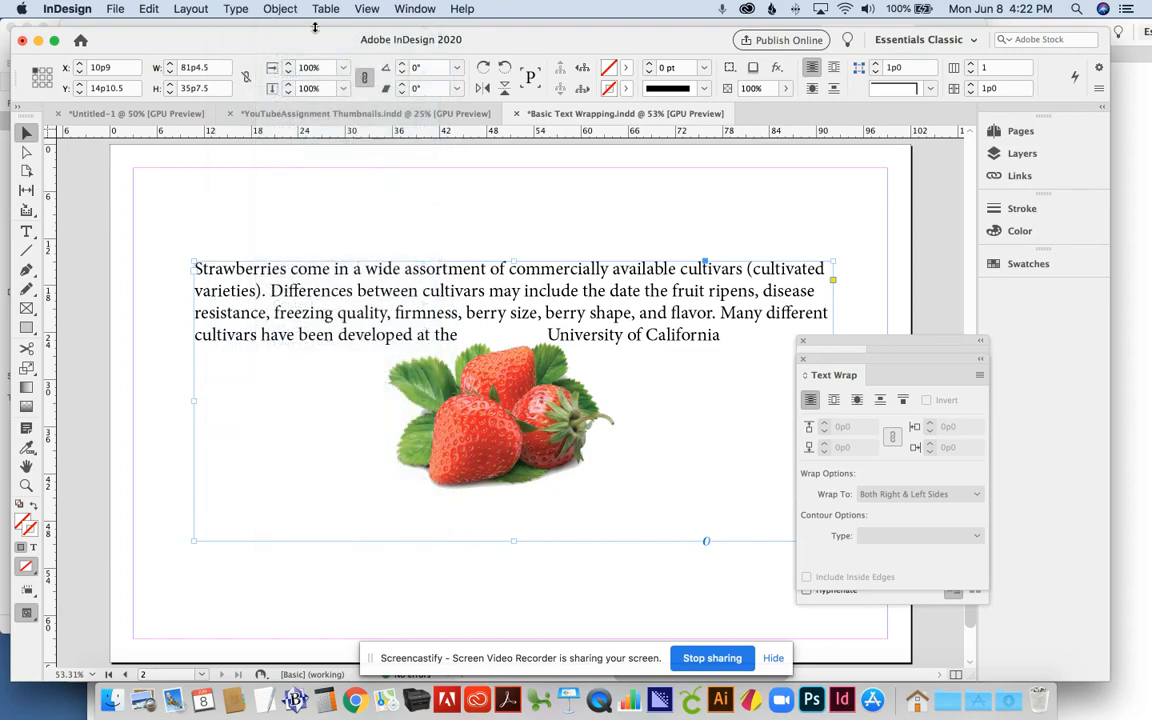
key(super+b)
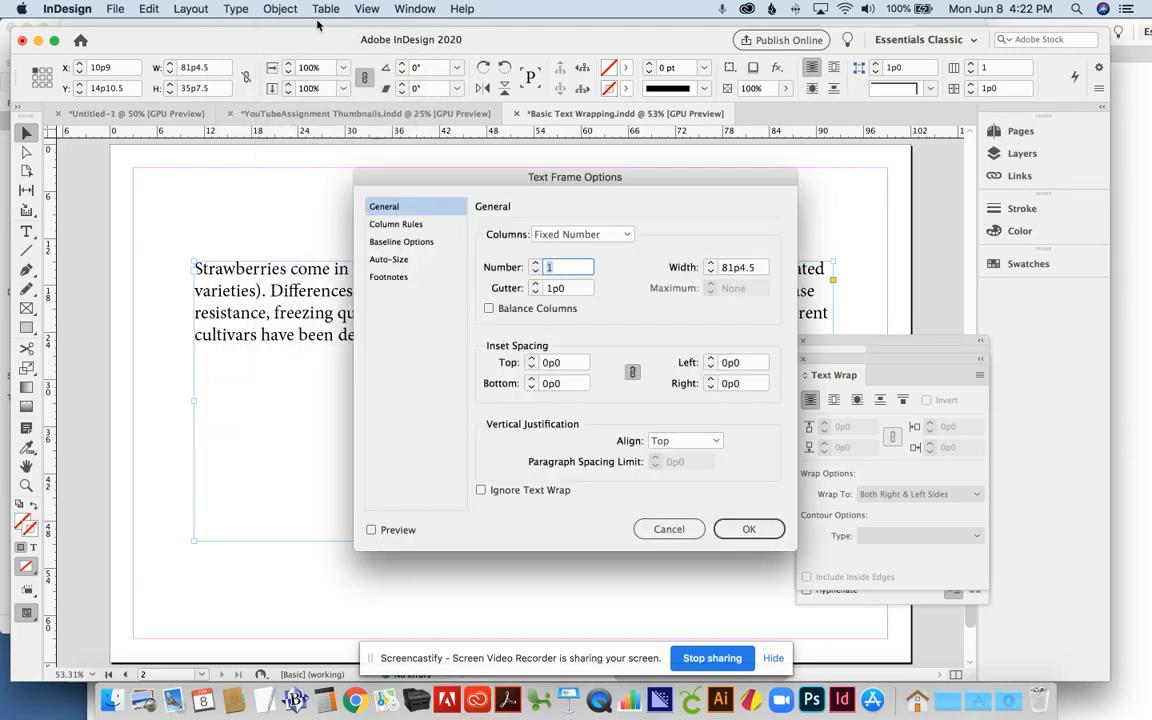
click(667, 529)
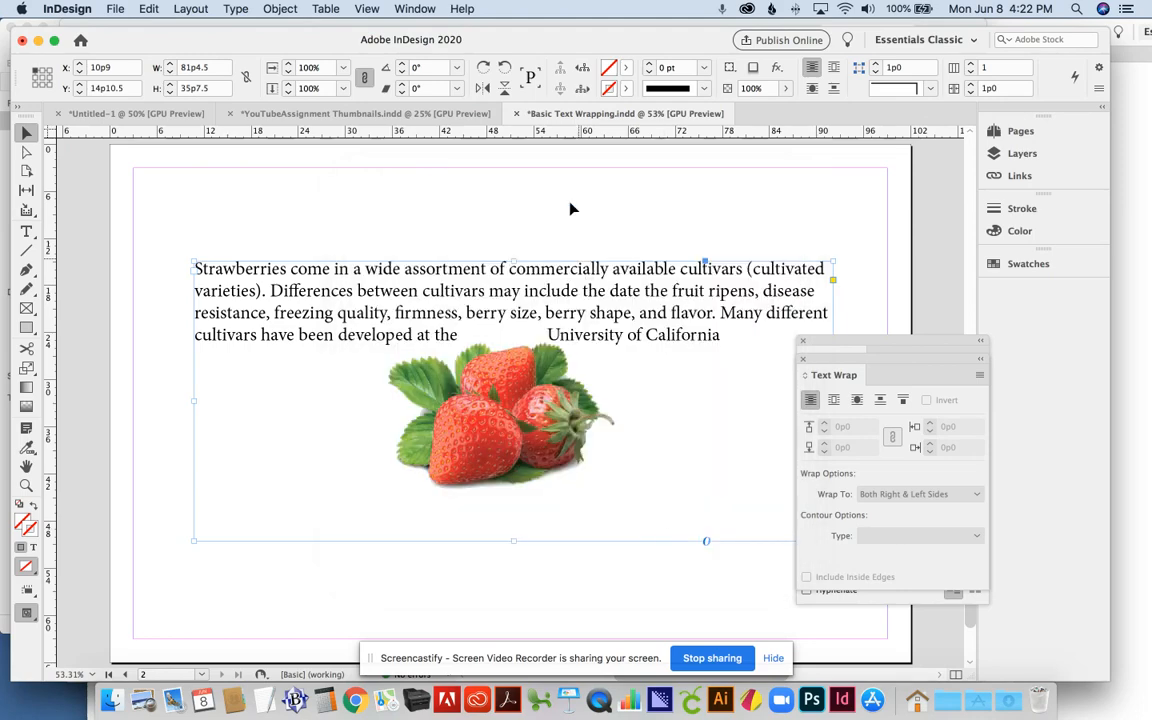
Step: Set the page 2 text frame to 2 columns in Text Frame Options, with the preview turned on
click(235, 9)
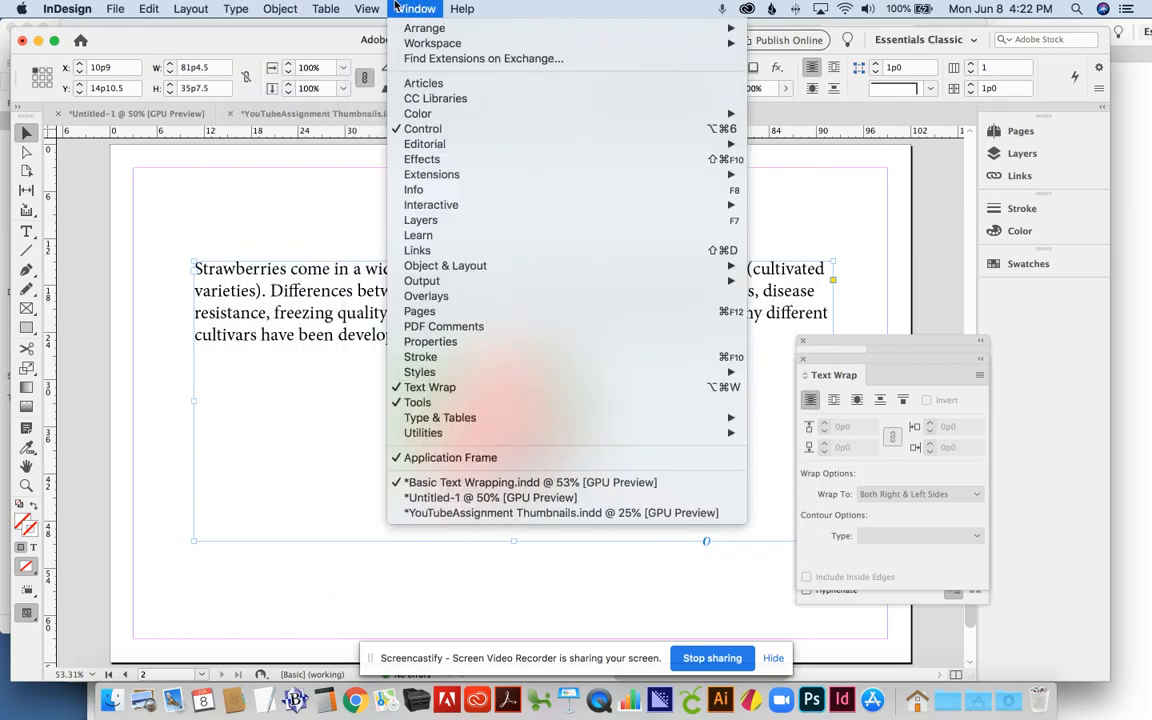
mouse_move(293, 6)
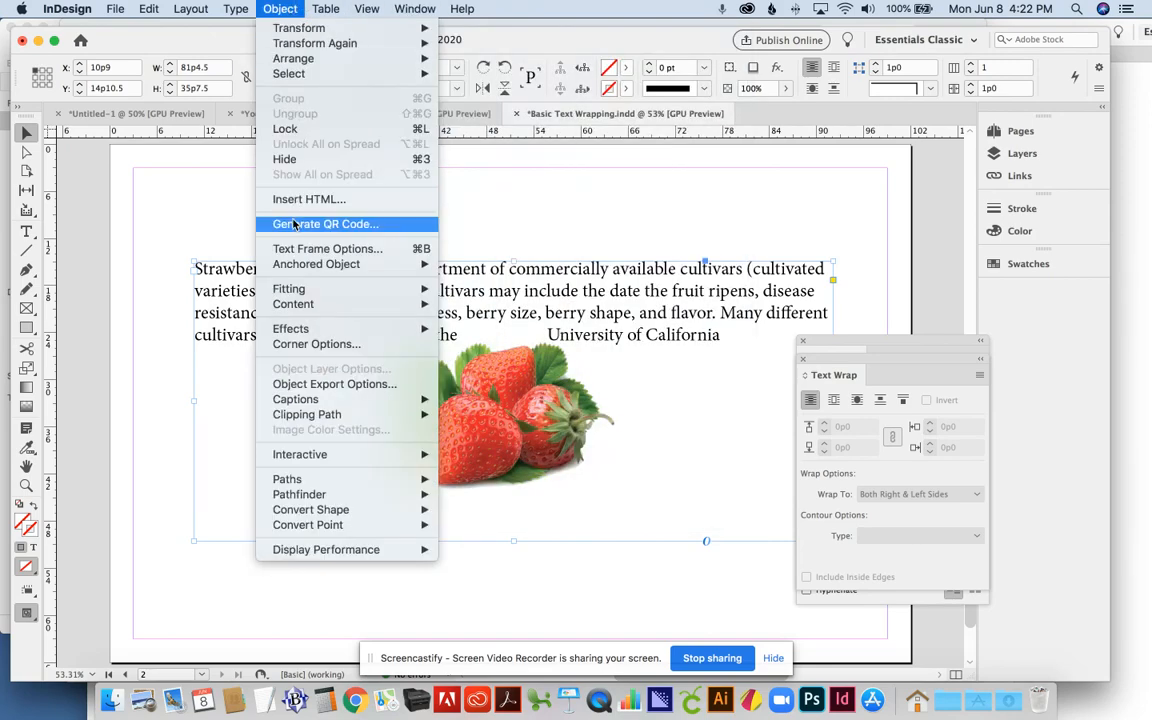
click(297, 250)
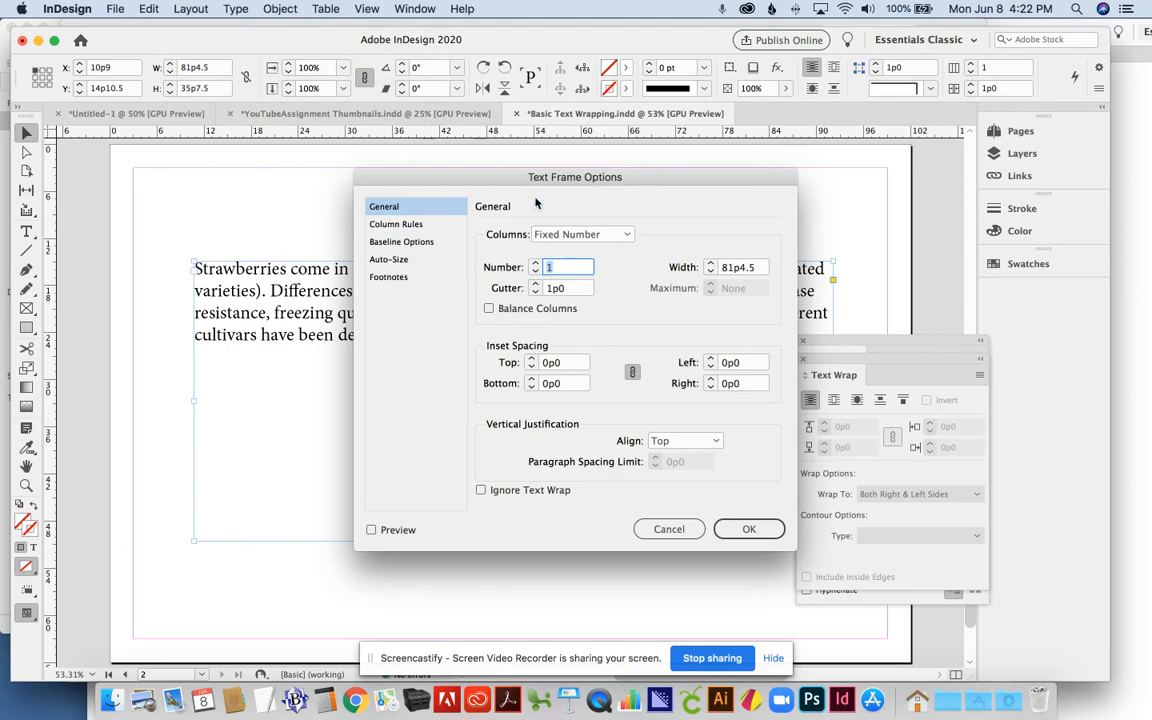
drag(524, 179, 827, 208)
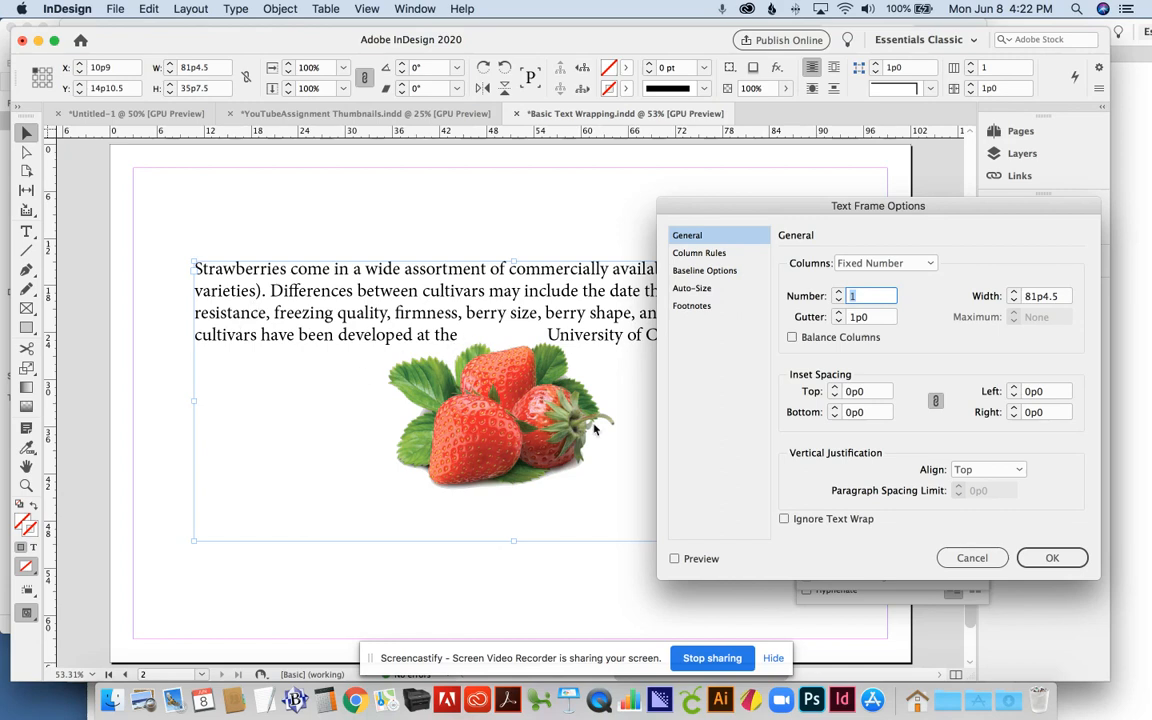
click(838, 293)
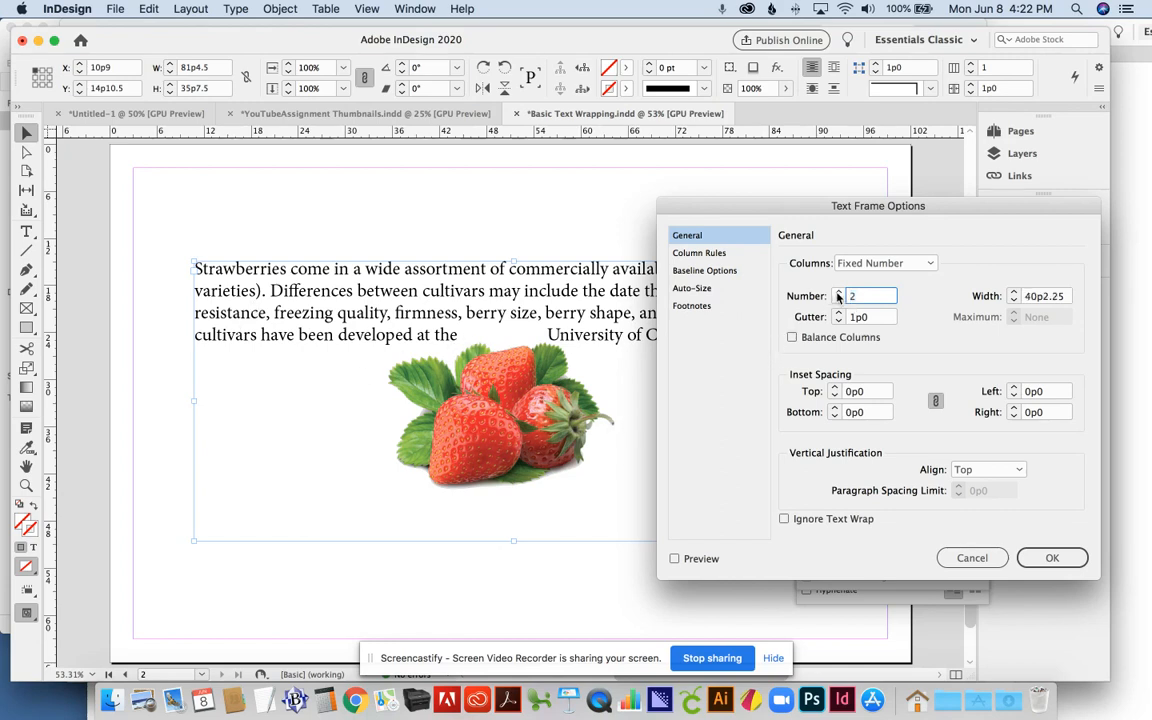
click(675, 559)
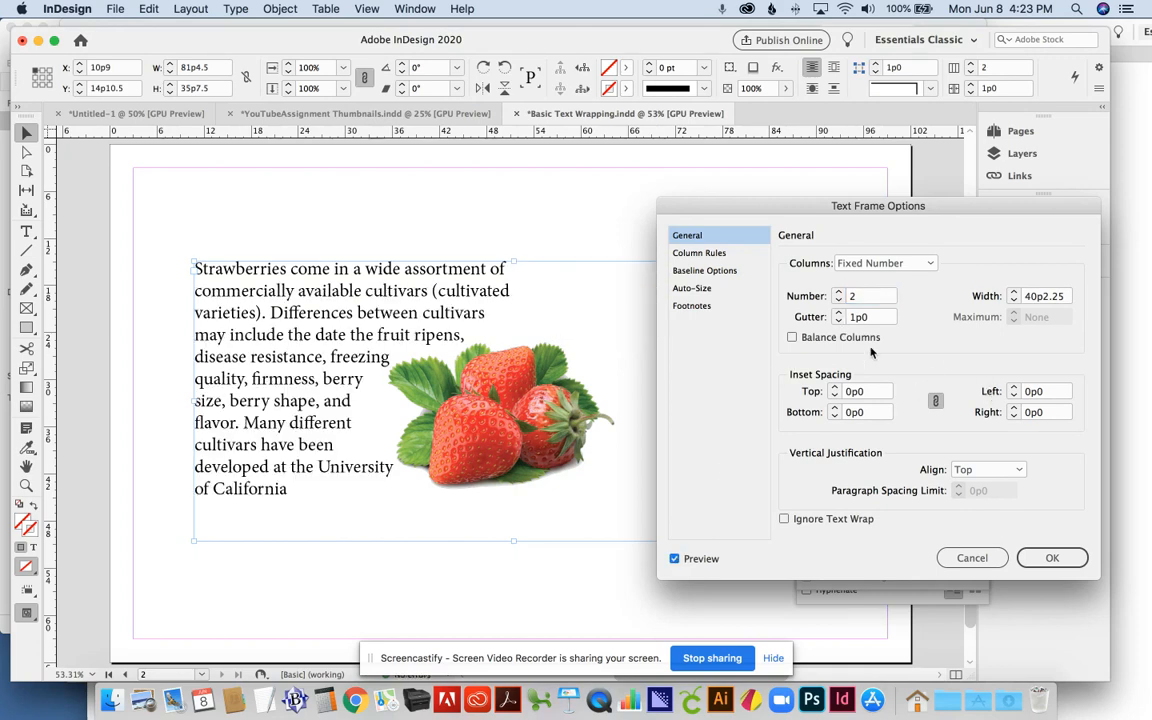
Step: Balance the text frame's columns and set the gutter between them to 1p5
click(793, 339)
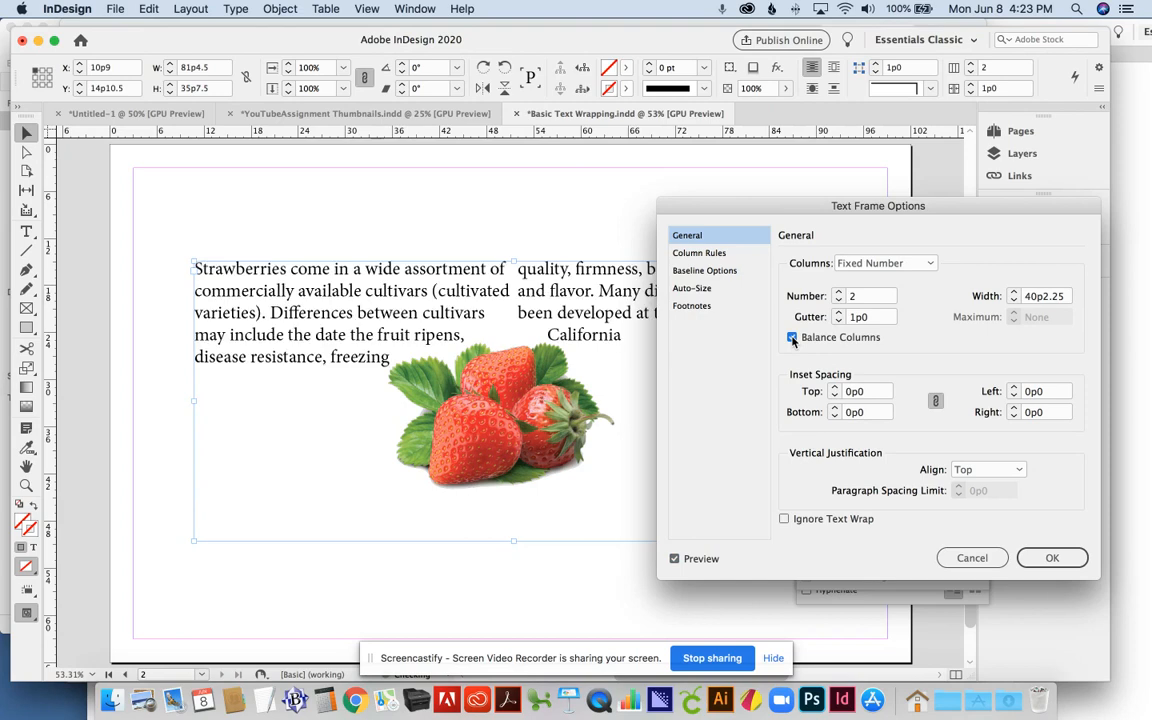
click(839, 313)
click(839, 313)
click(839, 313)
click(839, 313)
click(839, 313)
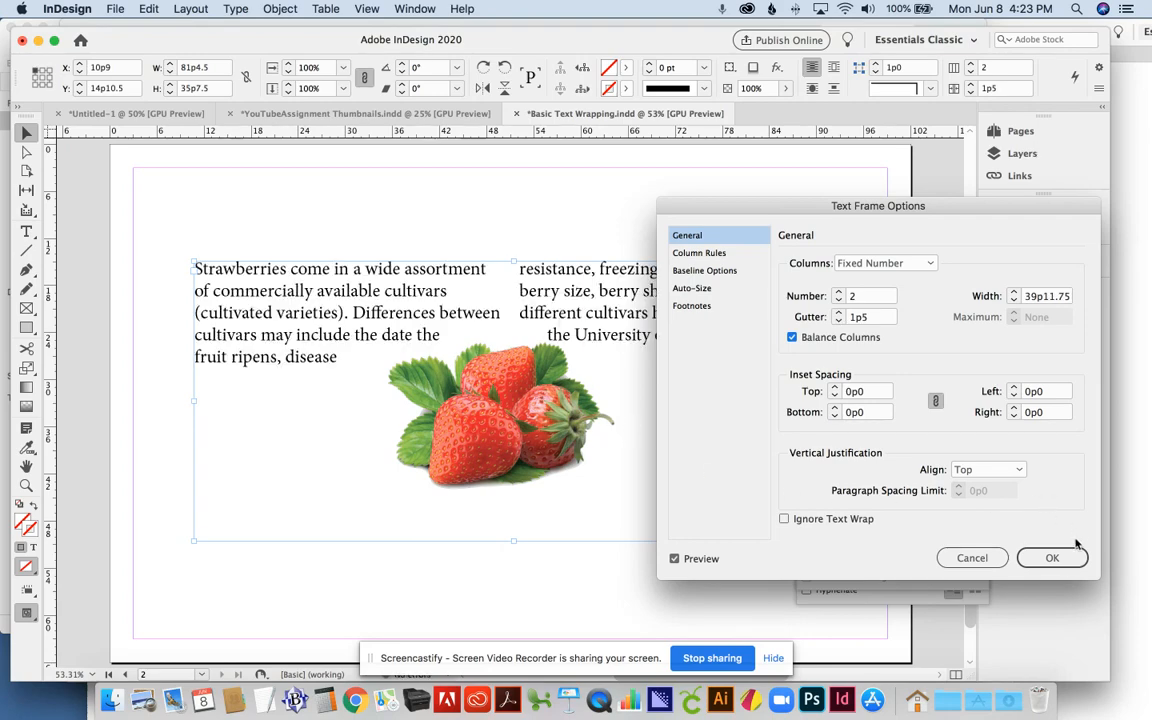
click(1050, 556)
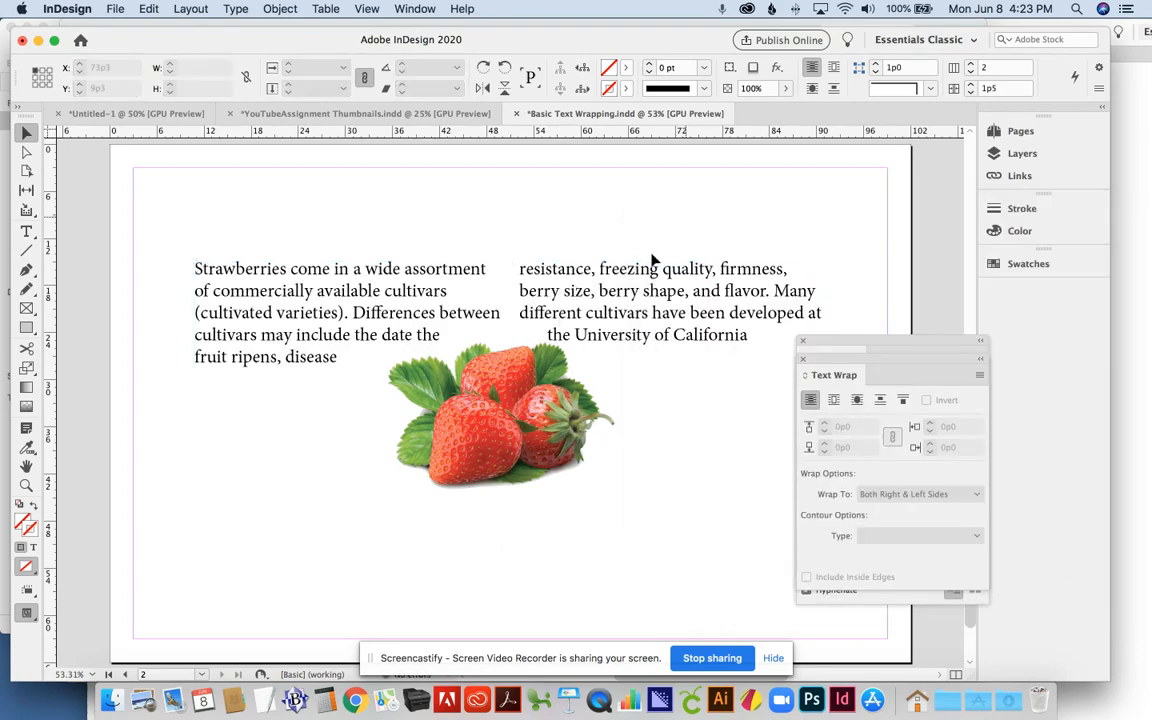
Step: Move the strawberry image straight up so it sits between the two columns, overlapping more of their text lines
click(508, 350)
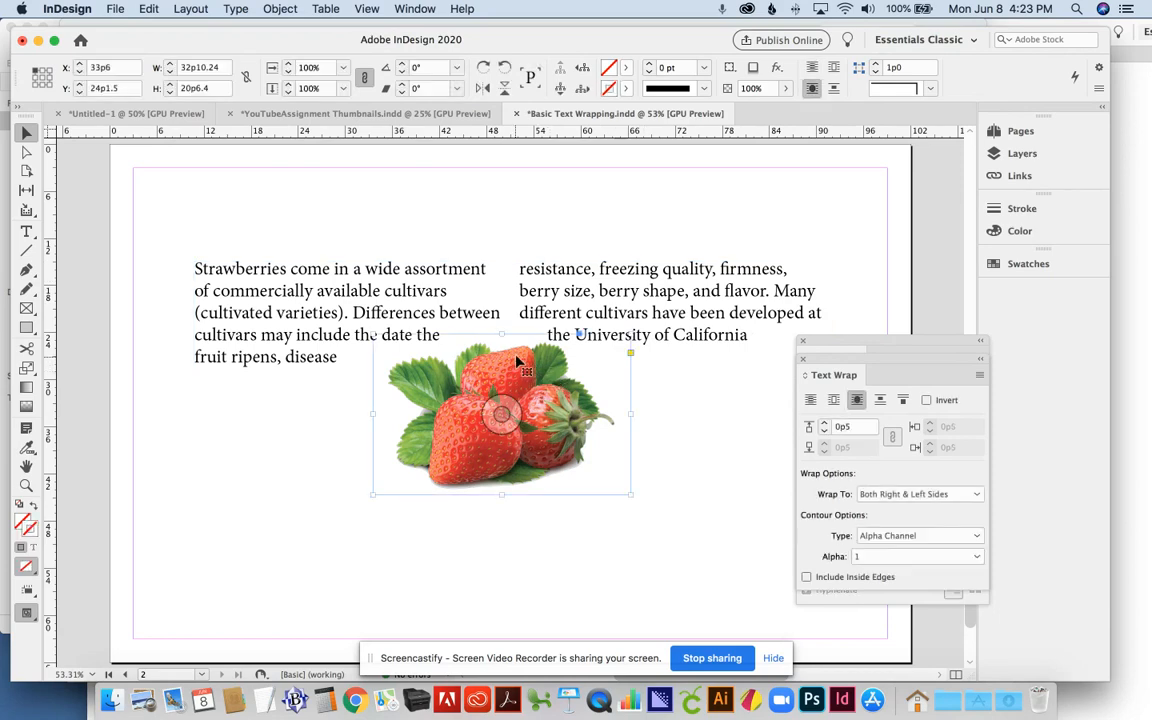
drag(505, 374, 506, 323)
click(609, 227)
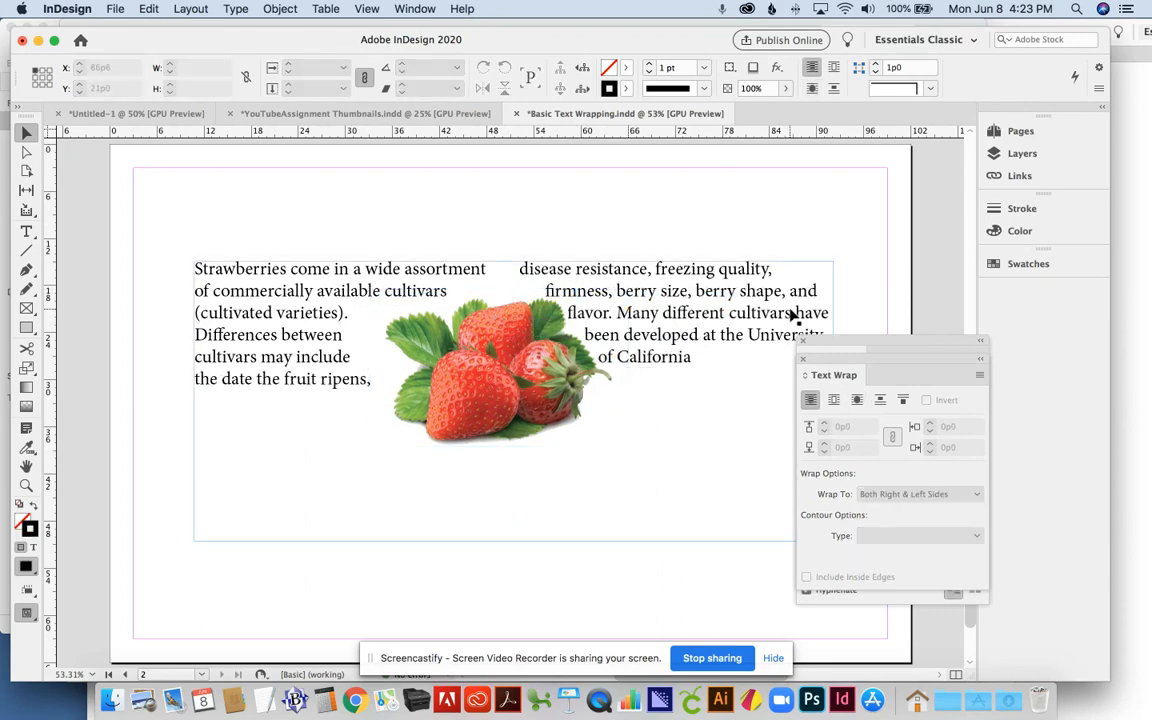
Step: Give the two-column strawberry paragraph a one-character drop cap that is 4 lines high
click(719, 291)
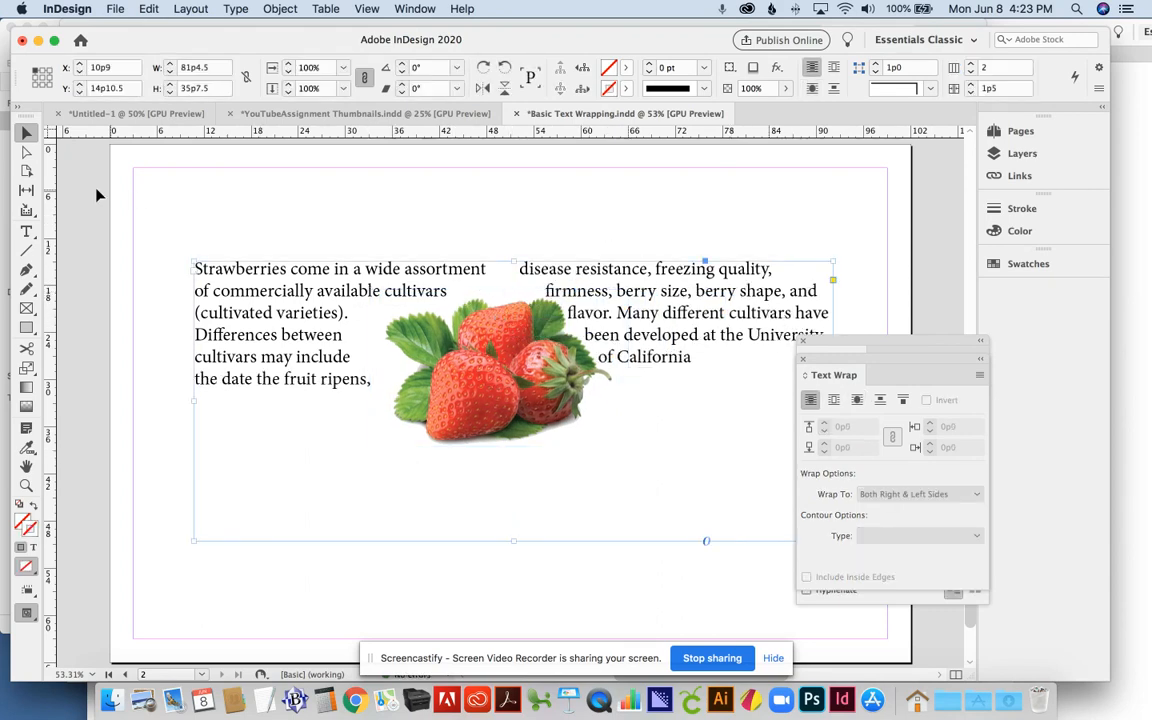
click(27, 231)
click(312, 333)
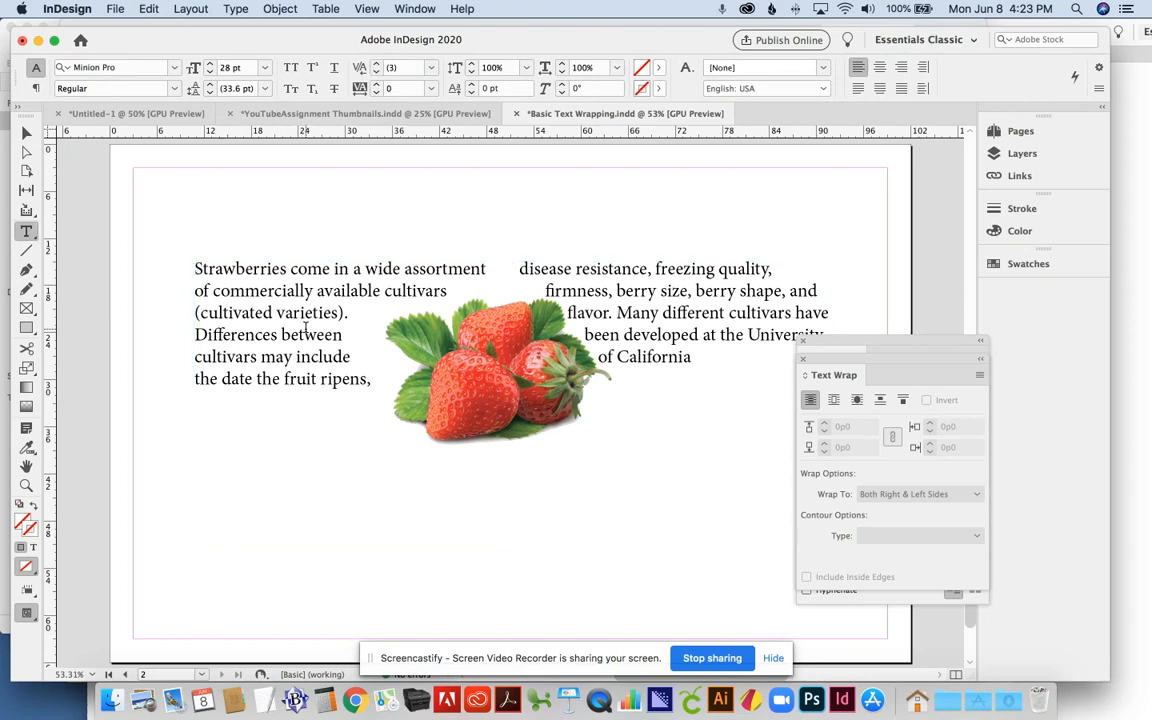
click(316, 333)
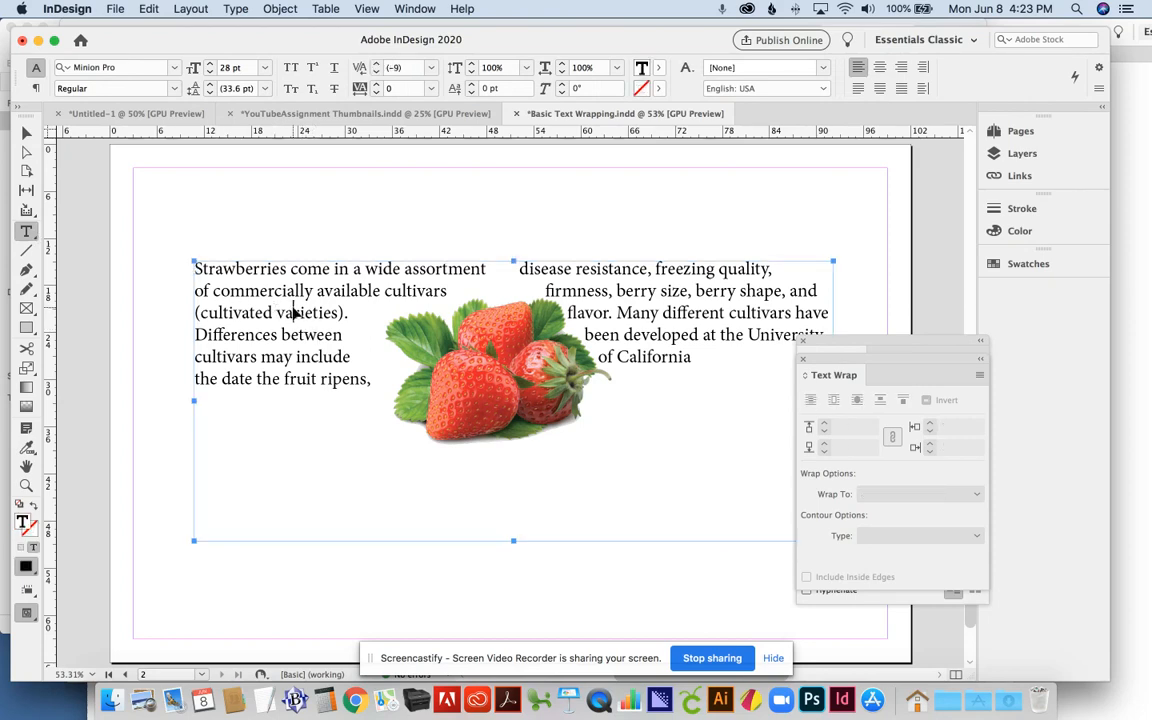
key(super+a)
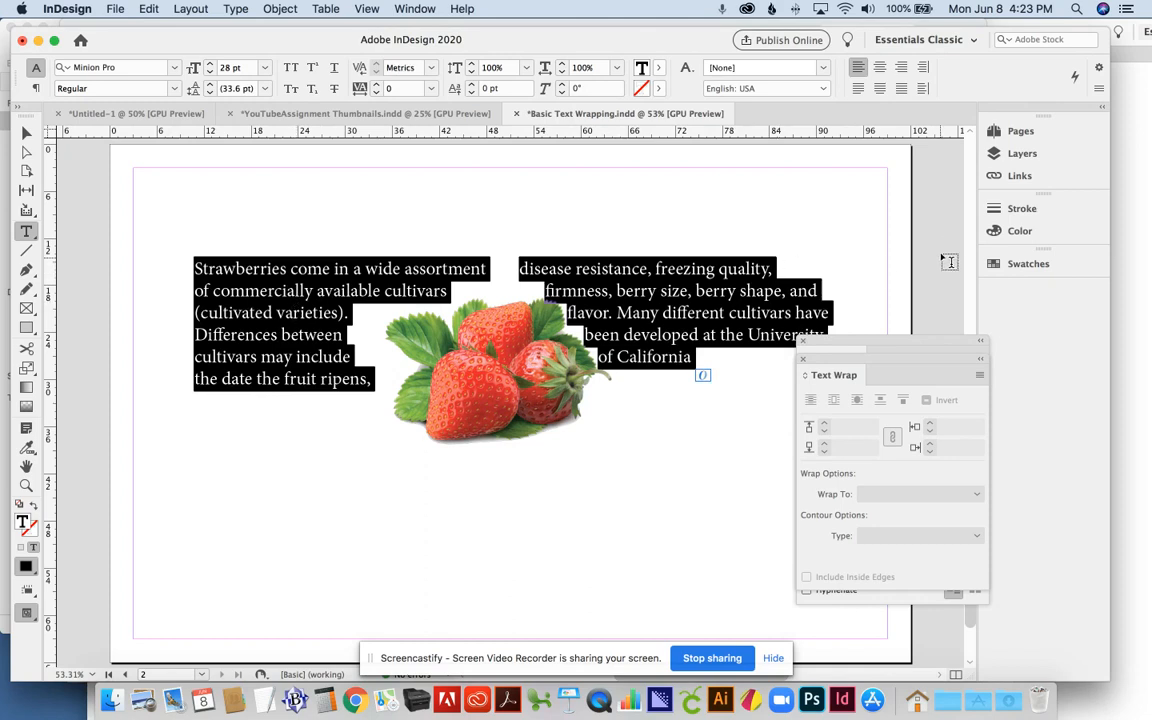
click(835, 349)
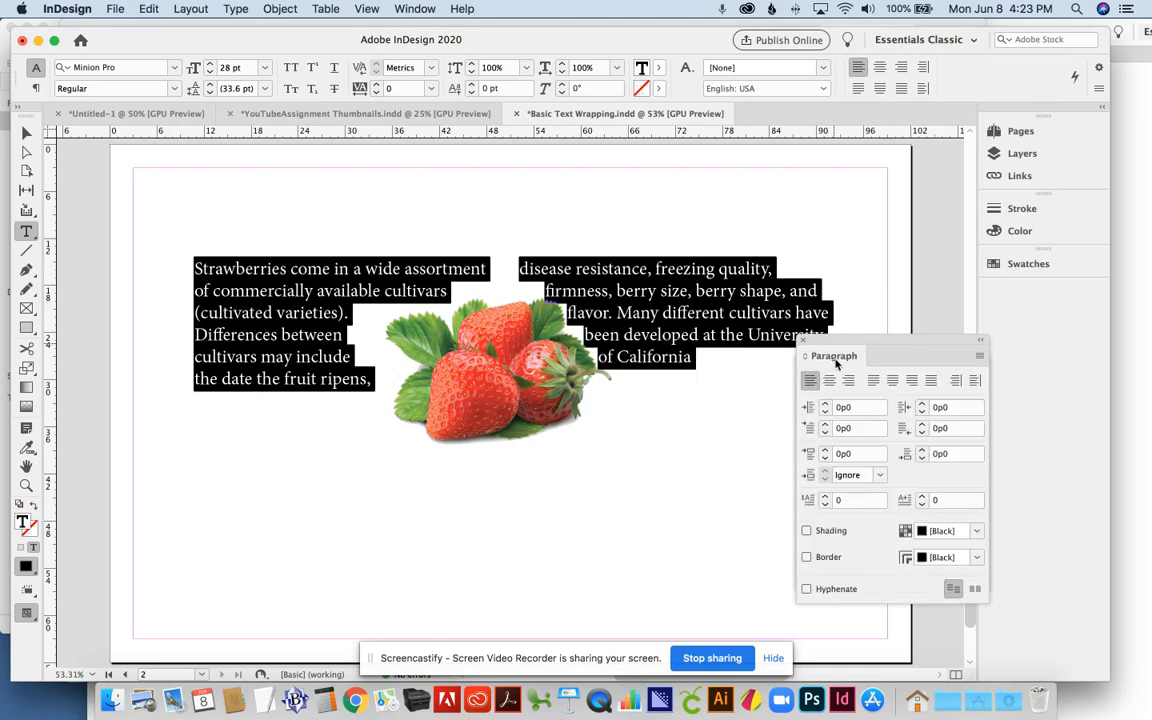
click(416, 8)
mouse_move(428, 419)
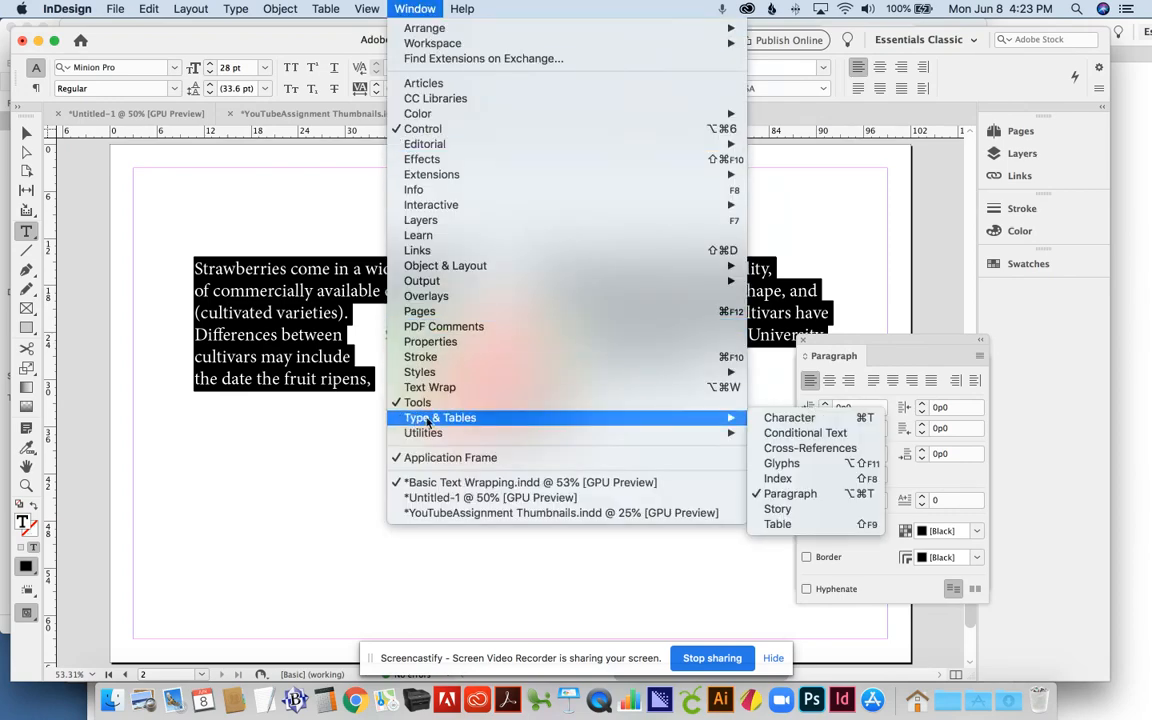
click(425, 7)
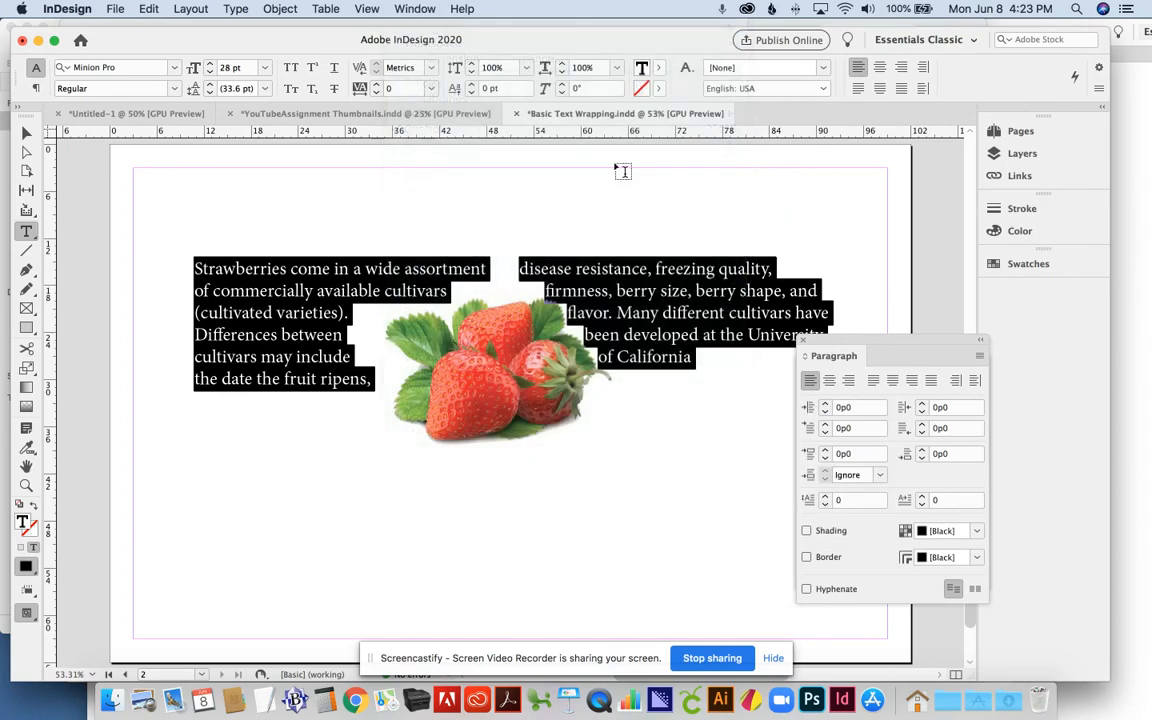
click(825, 497)
click(825, 497)
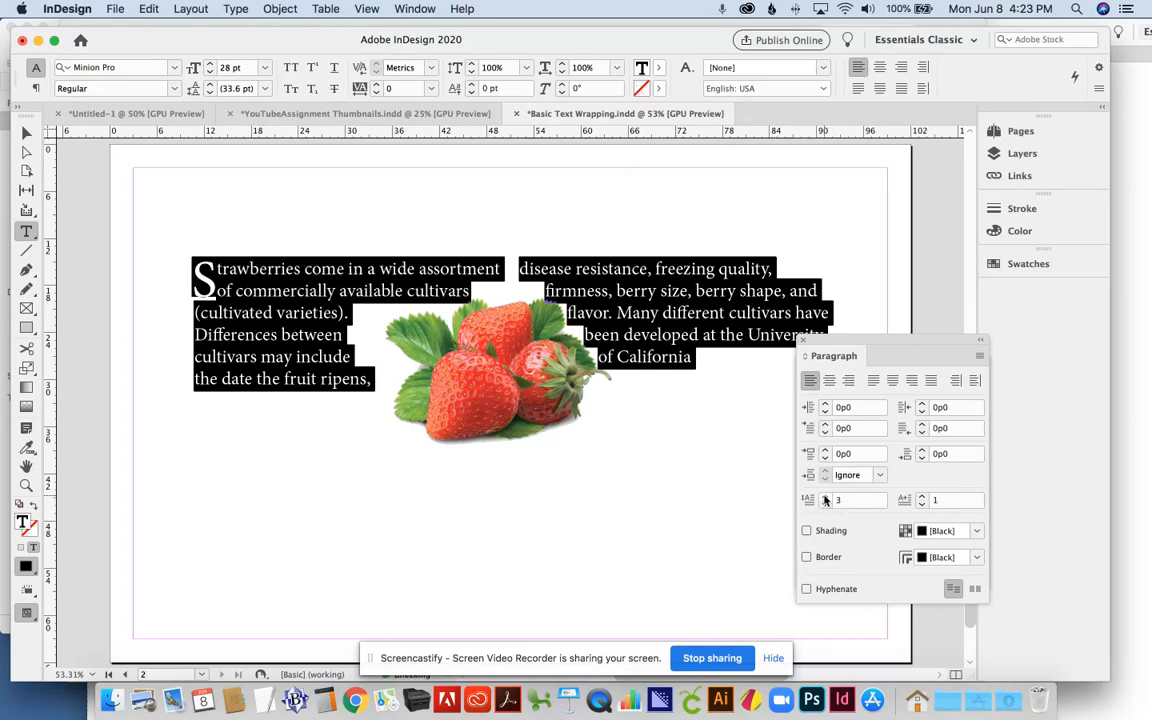
click(825, 497)
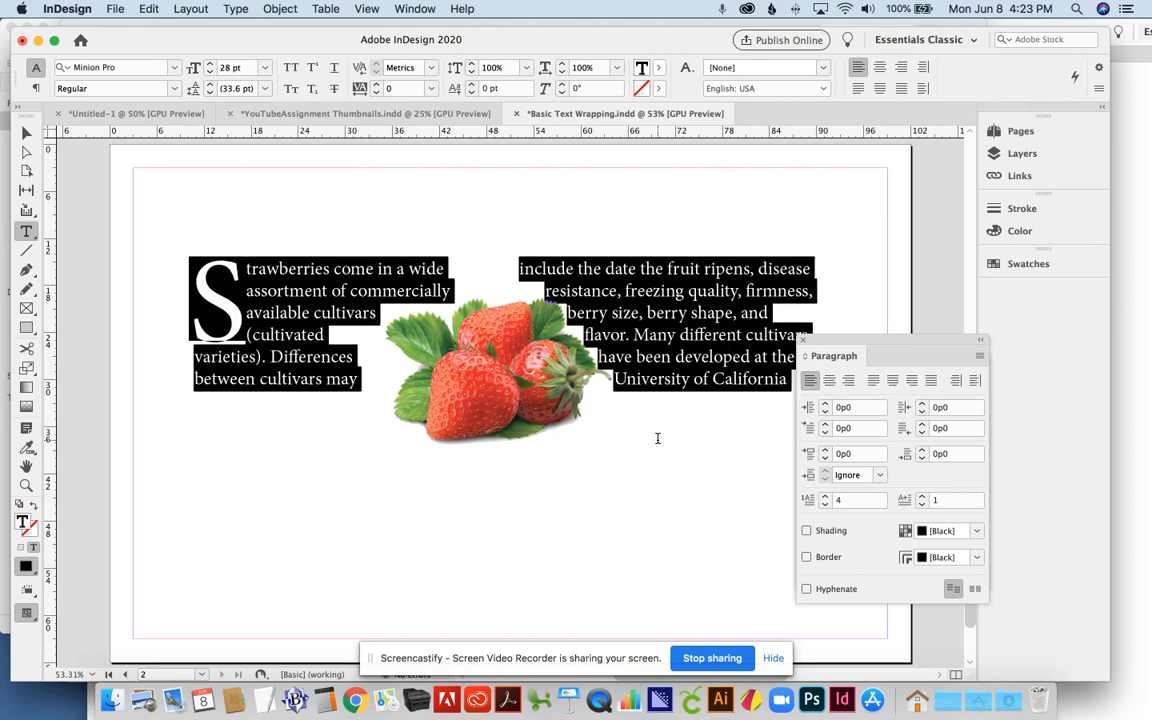
click(352, 357)
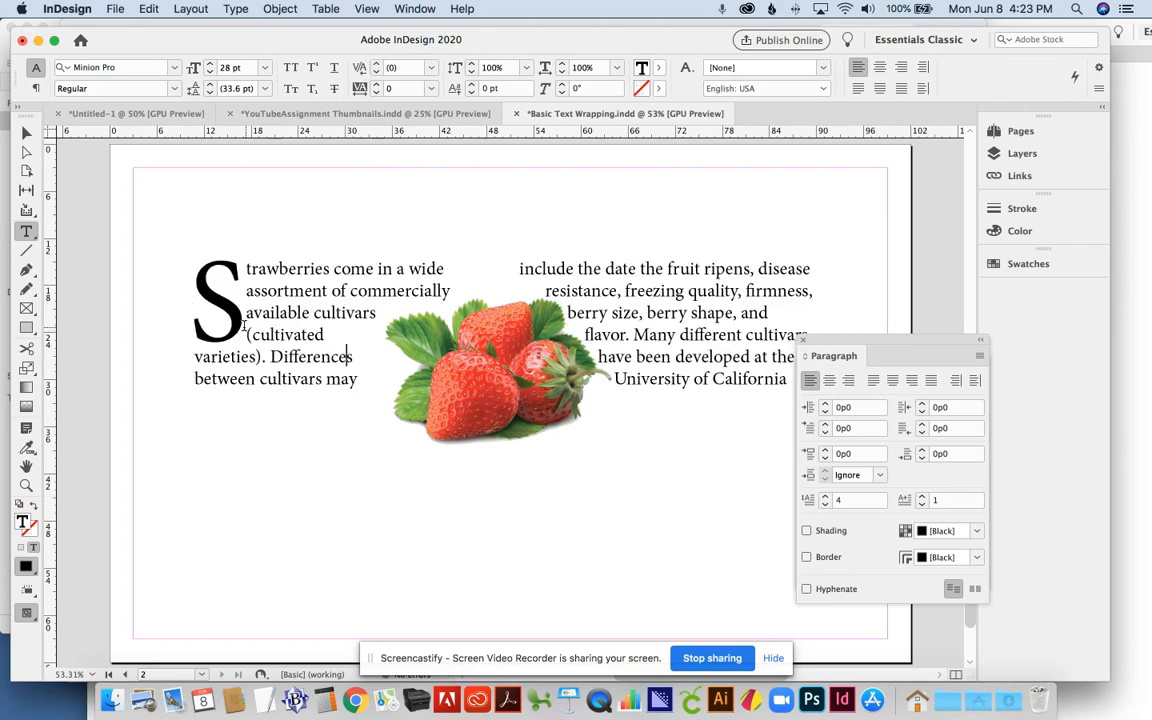